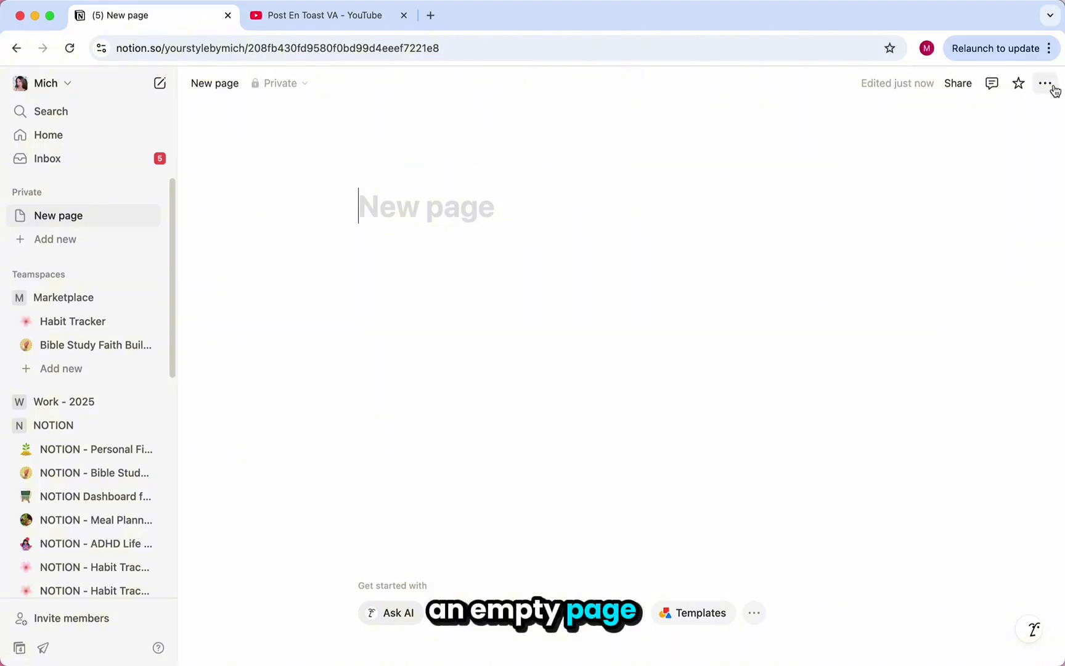
Step: Make the new page full width and collapse the navigation sidebar
{"action": "left_click", "coordinate": [1052, 88]}
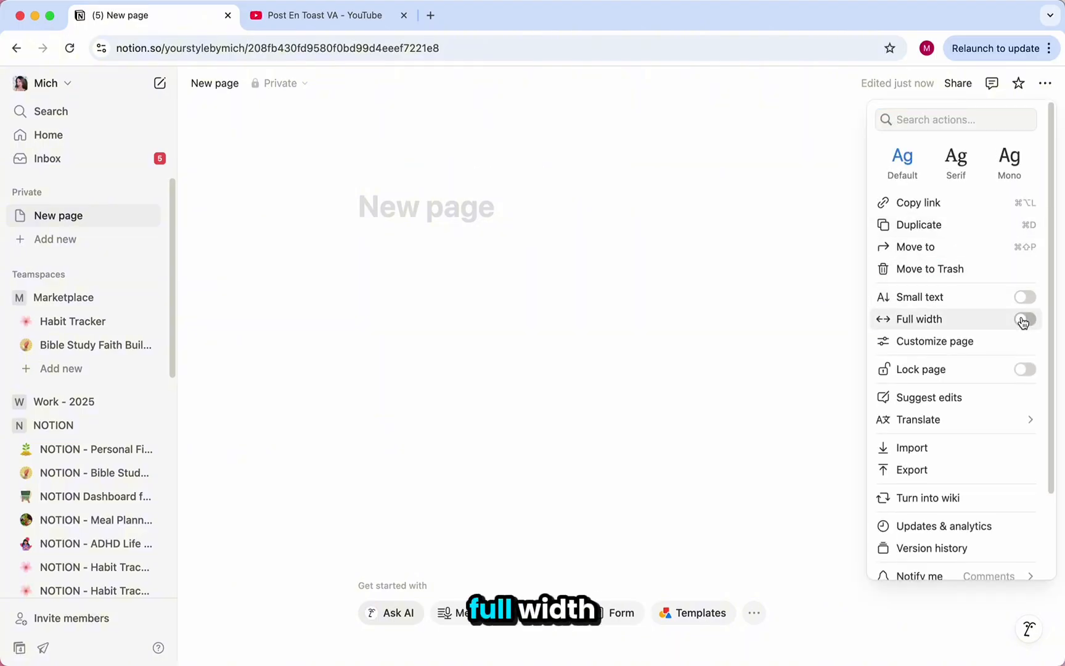
{"action": "left_click", "coordinate": [1024, 320]}
{"action": "left_click", "coordinate": [133, 96]}
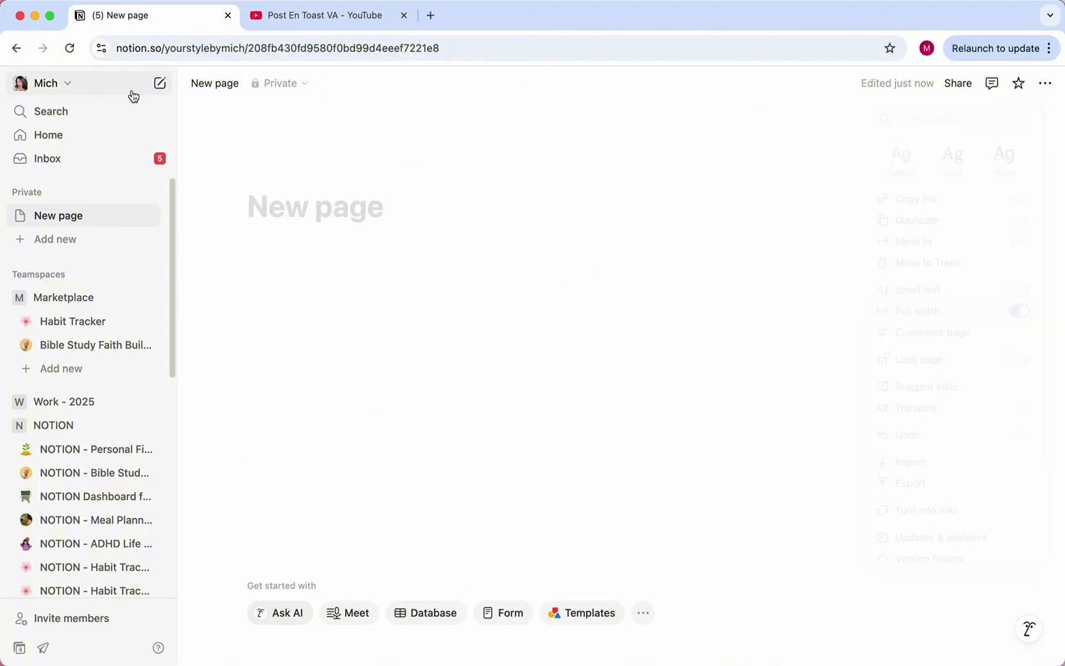
{"action": "left_click", "coordinate": [142, 87]}
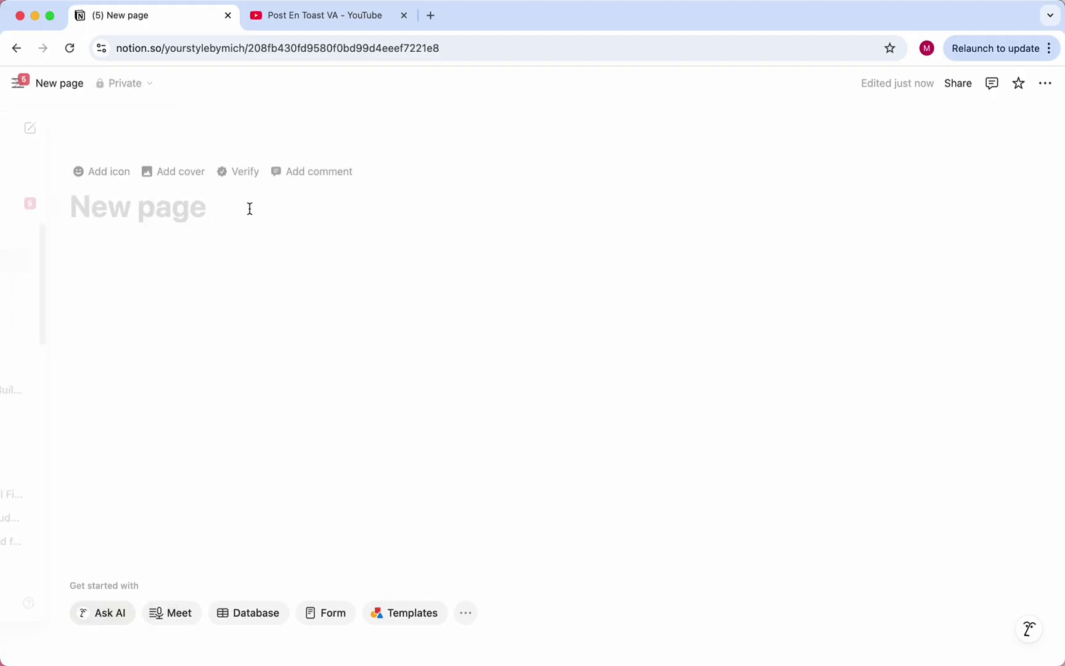
Step: Title the page "Habit Tracker" and insert an inline database below the title
{"action": "type", "text": "Habit Tracker"}
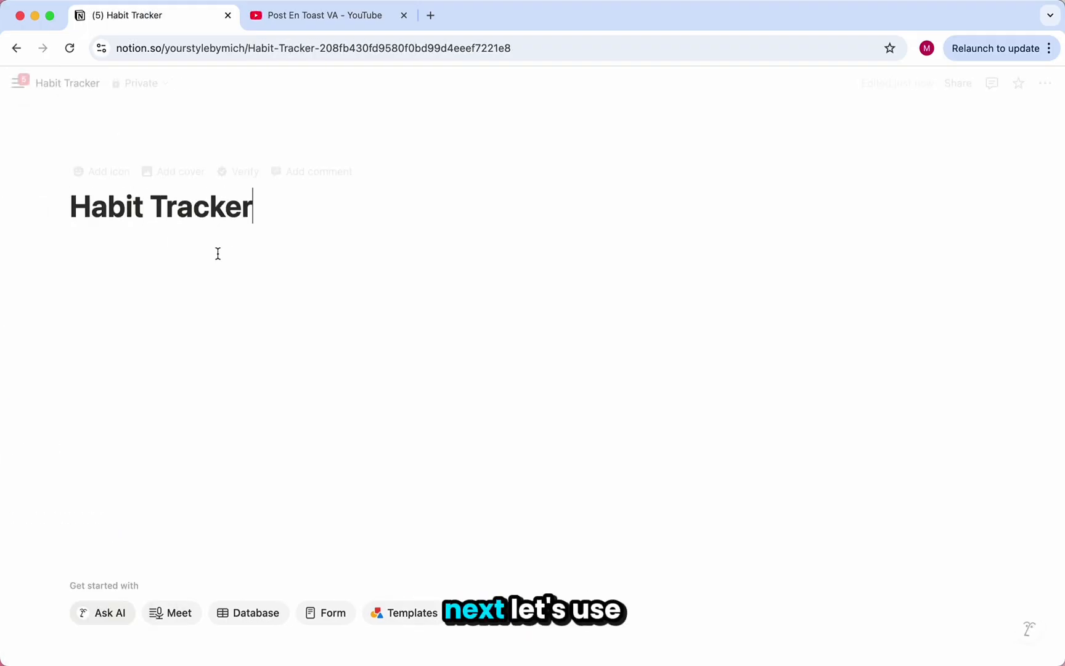
{"action": "key", "text": "Return"}
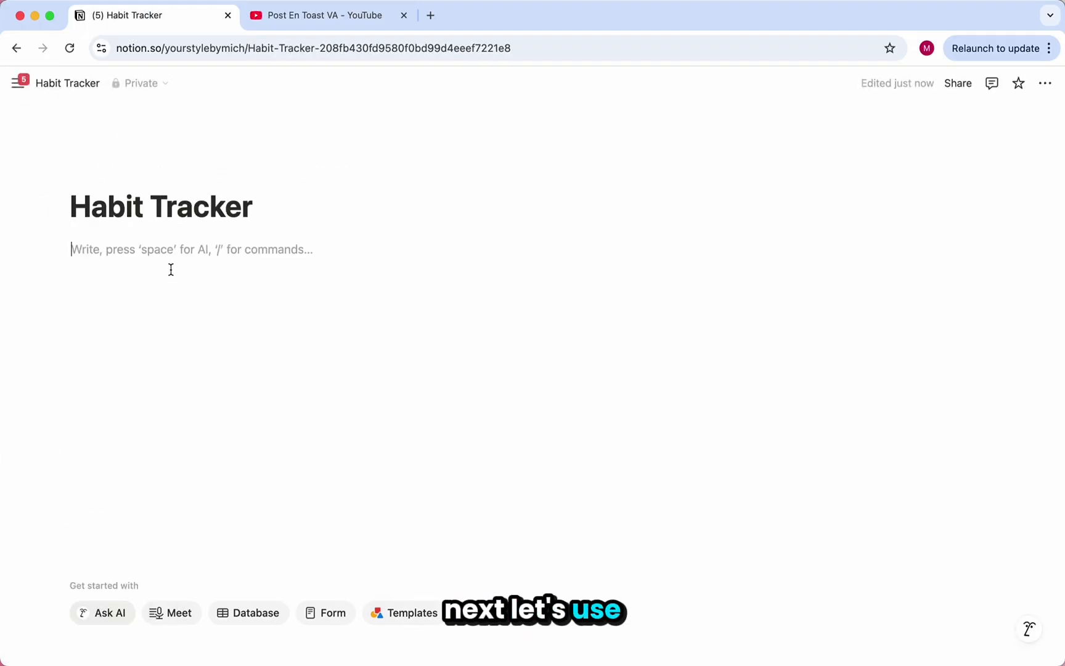
{"action": "type", "text": "/d"}
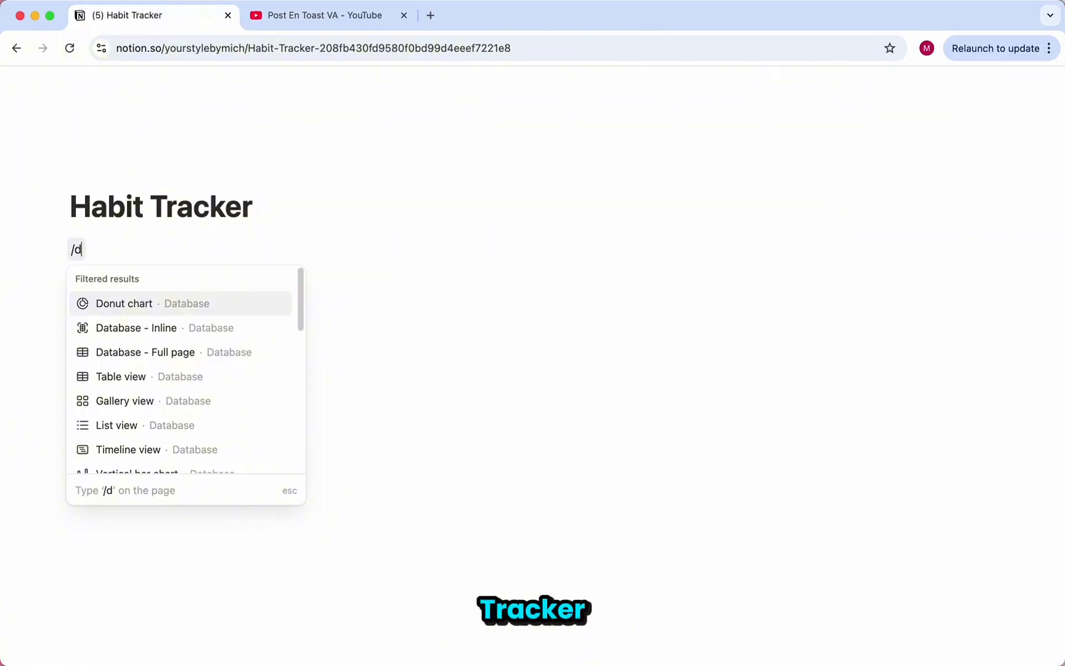
{"action": "type", "text": "ata"}
{"action": "left_click", "coordinate": [176, 304]}
Step: Rename the database's table view to "All Habits" and give it the checklist icon
{"action": "left_click", "coordinate": [103, 254]}
{"action": "left_click", "coordinate": [121, 281]}
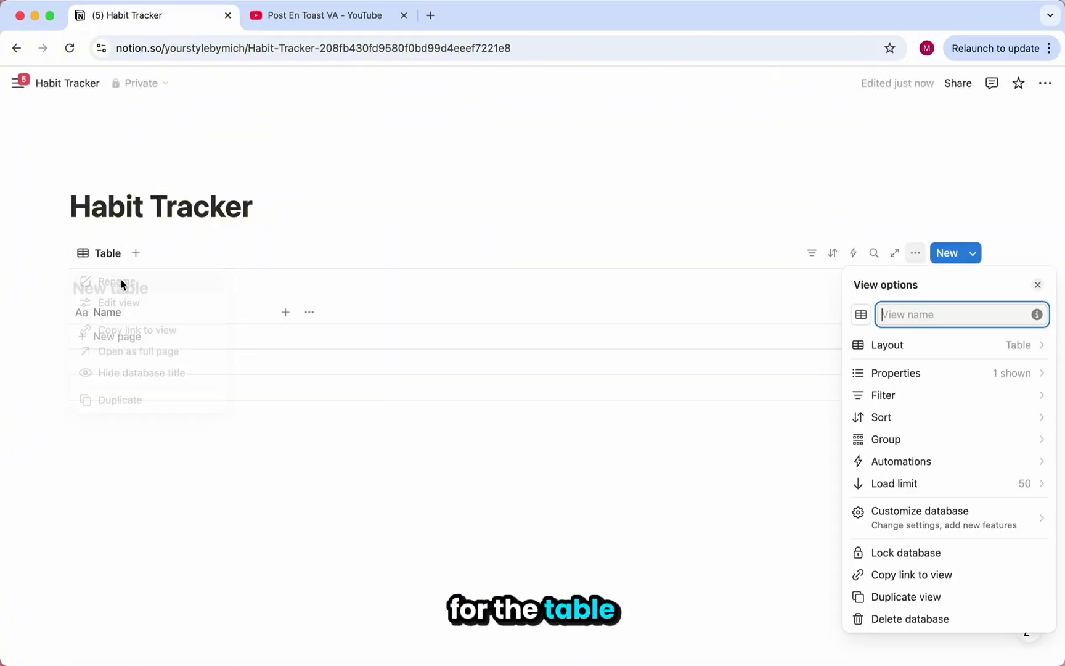
{"action": "type", "text": "All Habits"}
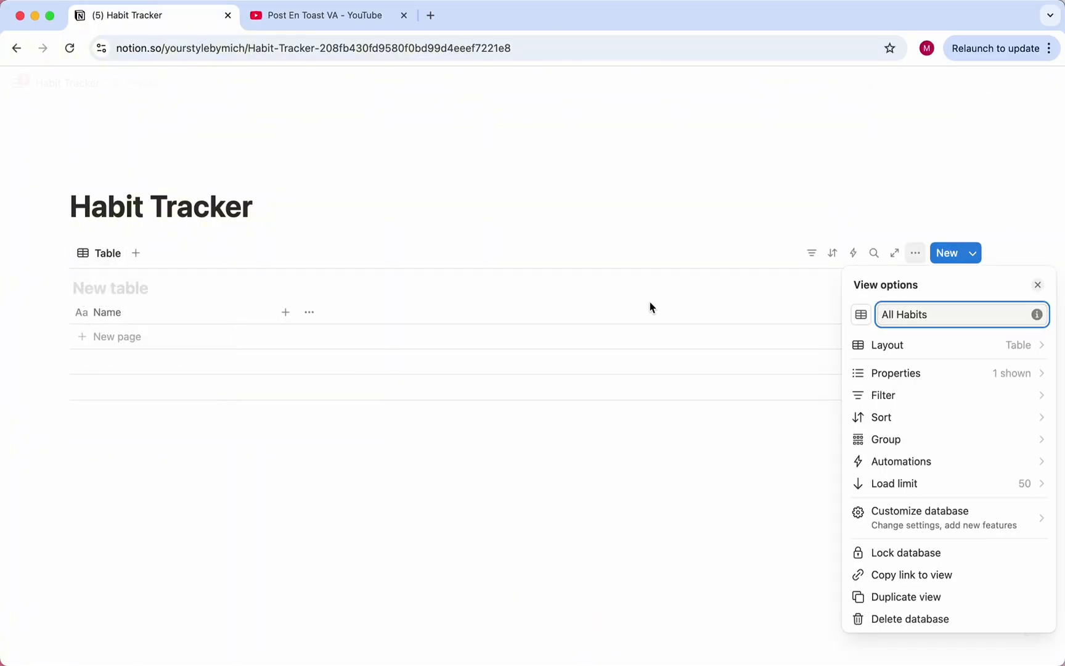
{"action": "left_click", "coordinate": [861, 314]}
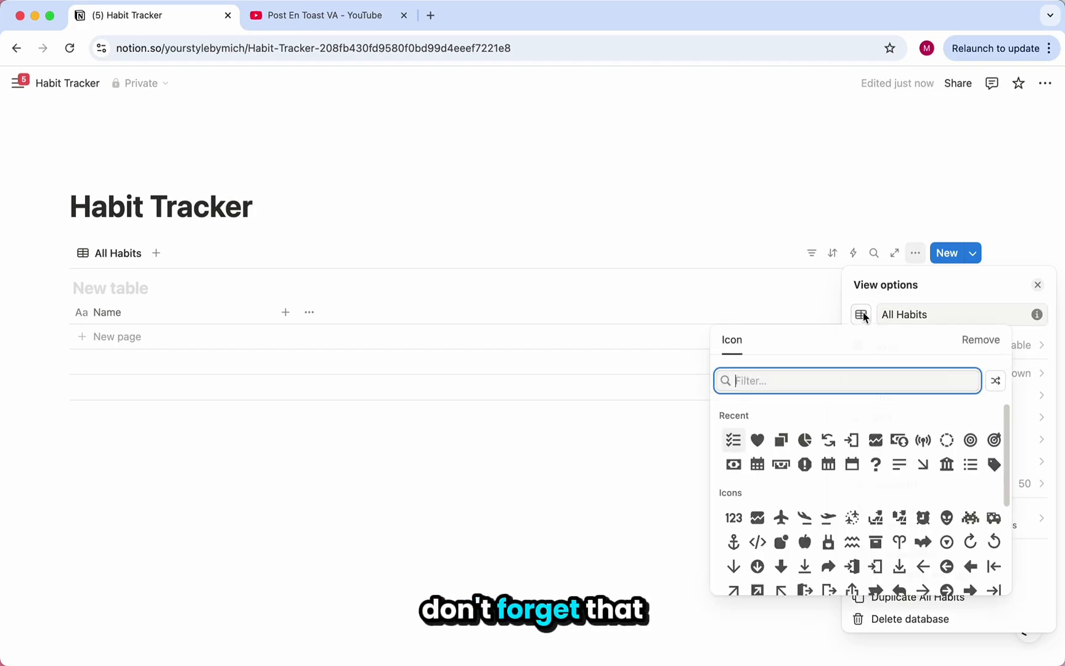
{"action": "left_click", "coordinate": [742, 443]}
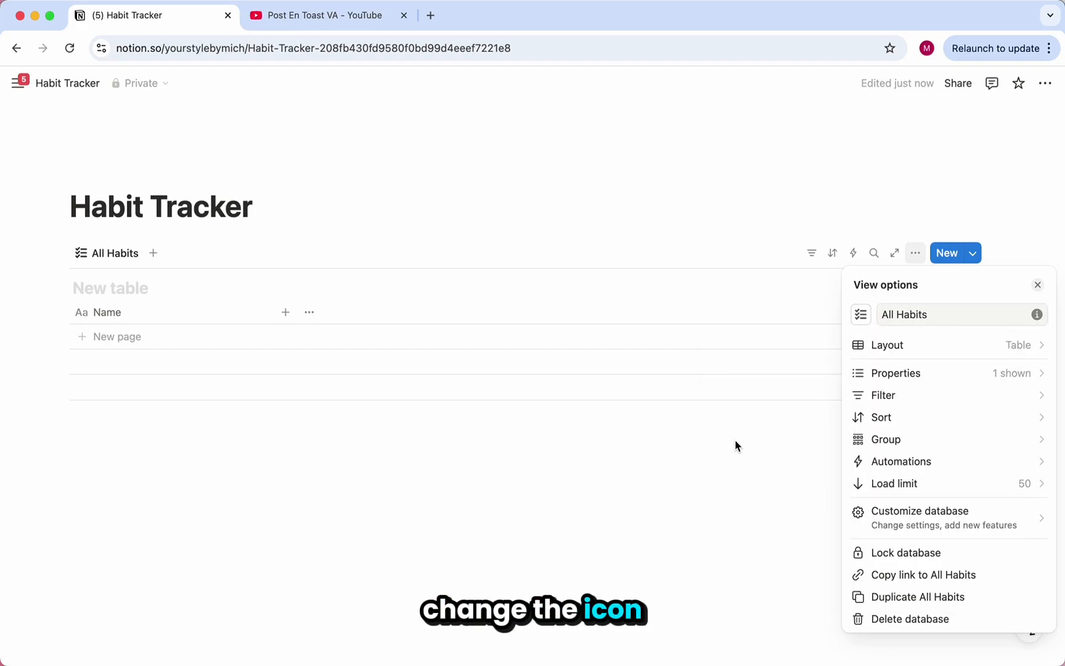
Step: Title the database "Habit Tracker" and rename its Name property to "Habit" with a heart icon
{"action": "left_click", "coordinate": [119, 285]}
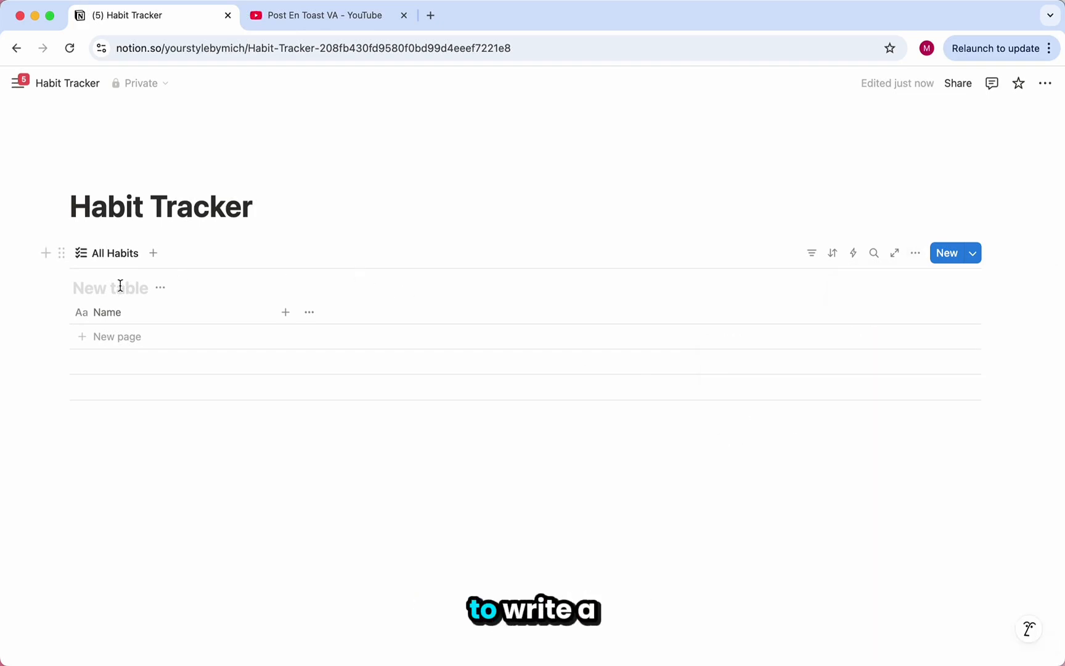
{"action": "type", "text": "Habit Tracker"}
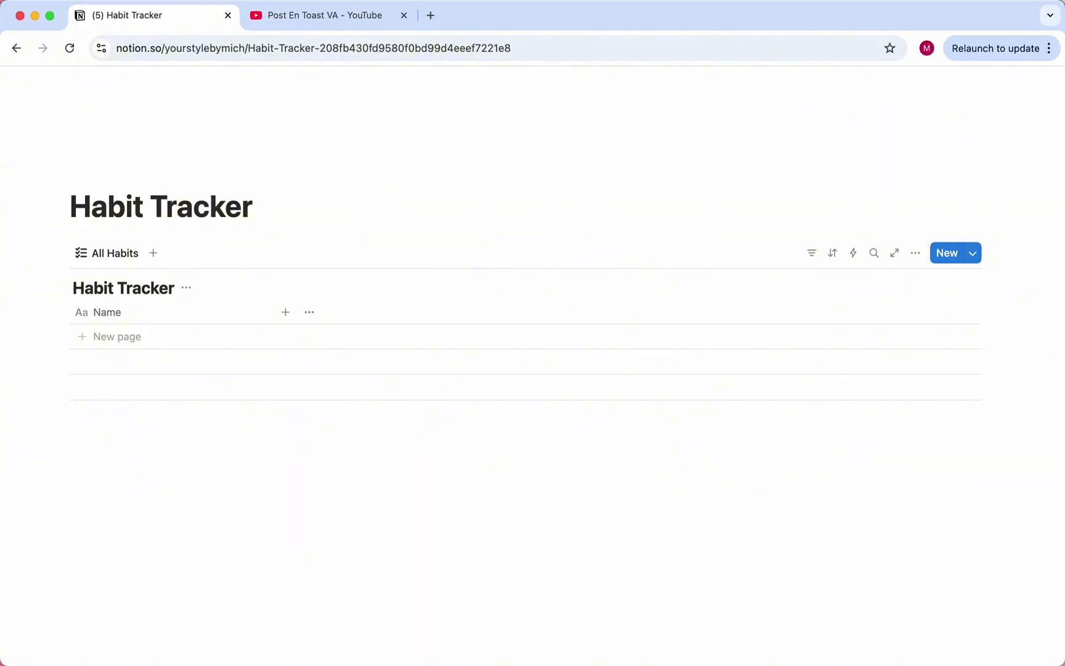
{"action": "left_click", "coordinate": [104, 315]}
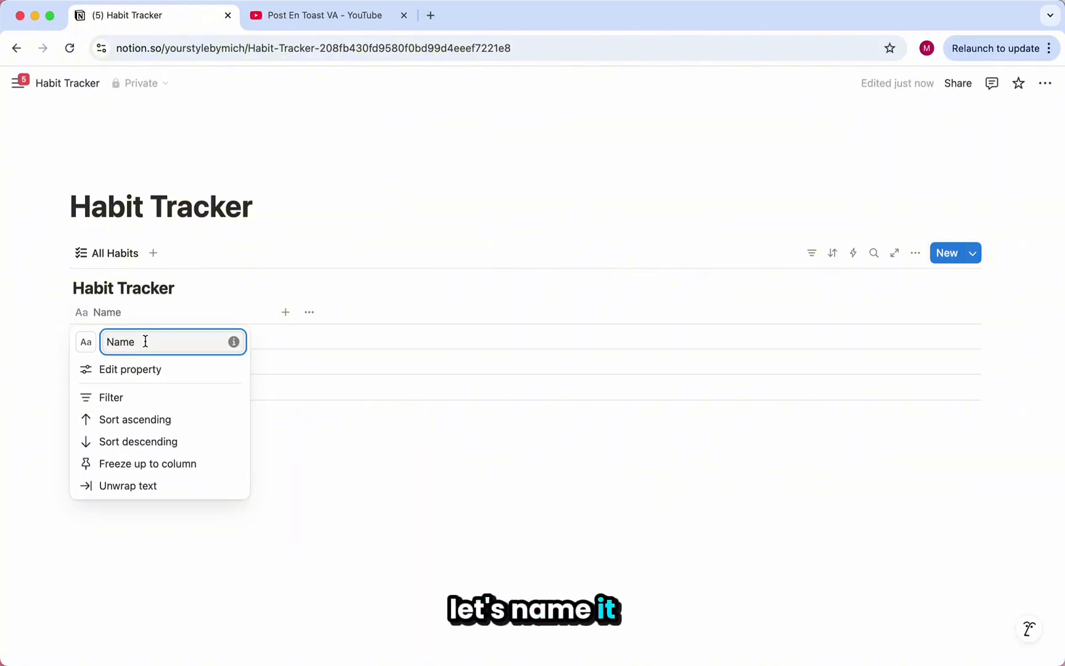
{"action": "double_click", "coordinate": [146, 341]}
{"action": "type", "text": "Habit"}
{"action": "left_click", "coordinate": [93, 344]}
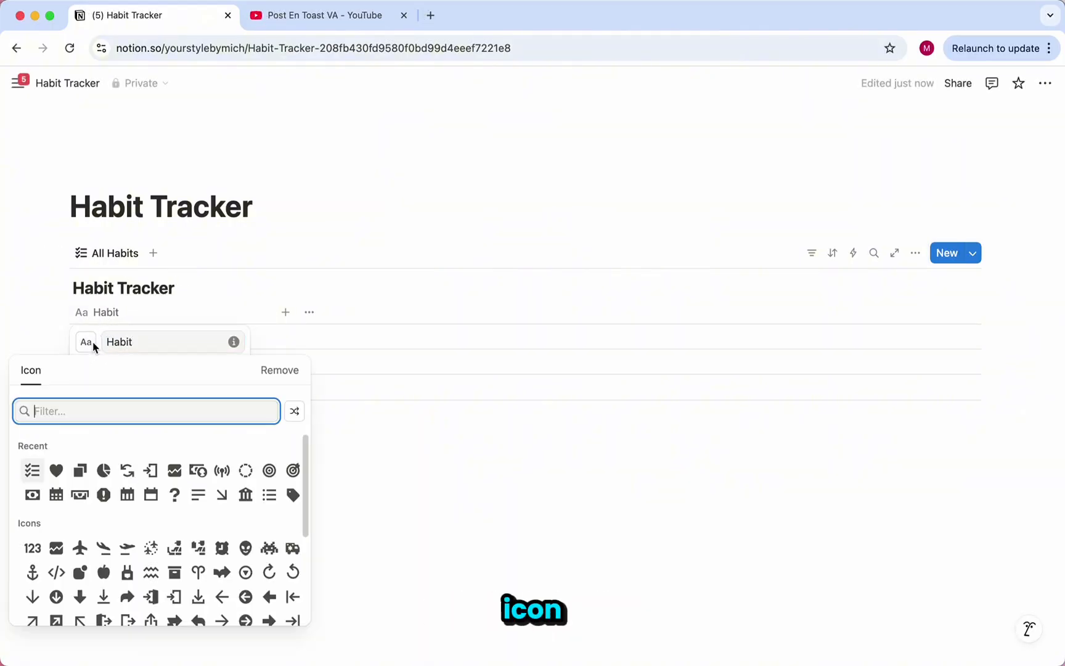
{"action": "left_click", "coordinate": [56, 471]}
Step: Add a Select property named "Category" to the Habit Tracker database
{"action": "left_click", "coordinate": [285, 312]}
{"action": "left_click", "coordinate": [933, 583]}
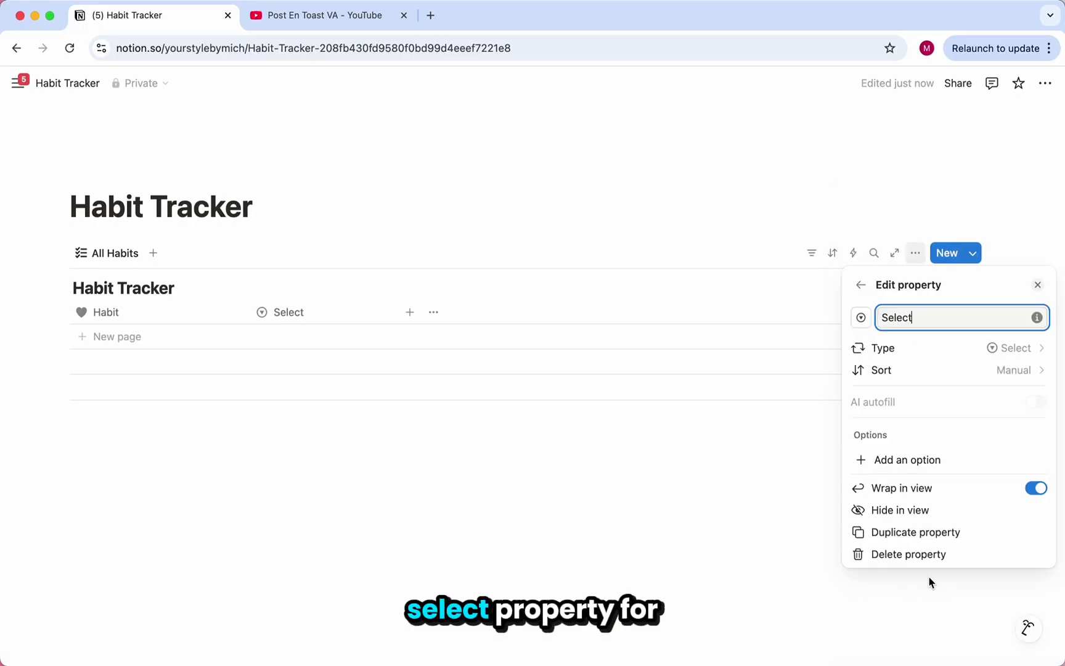
{"action": "key", "text": "ctrl+a"}
{"action": "type", "text": "Cat"}
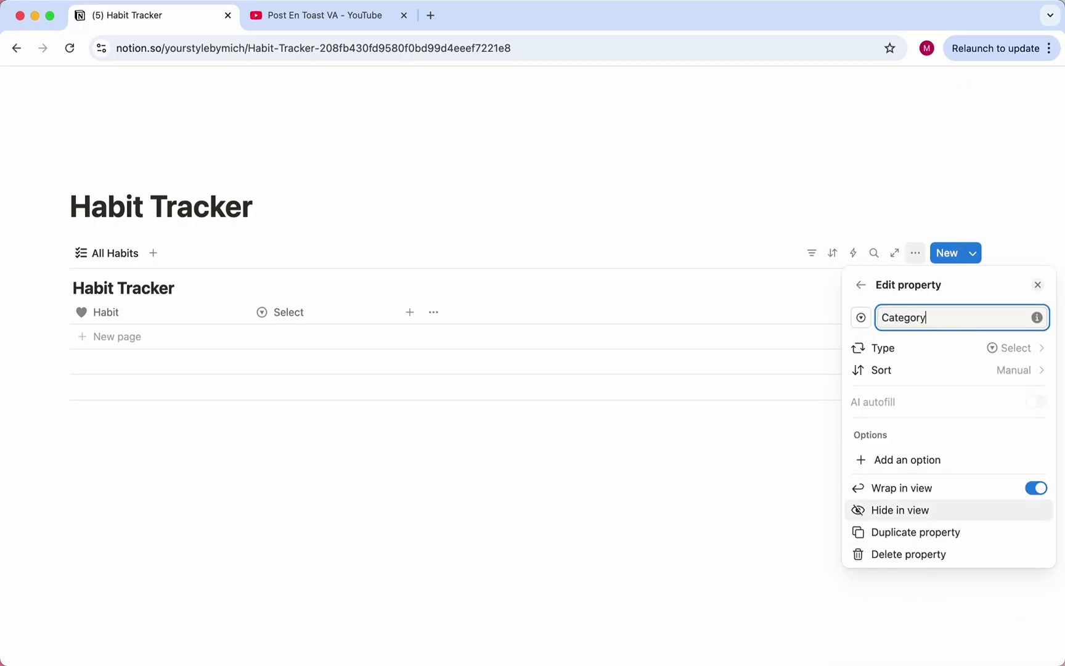
Step: Add the options Nutrition, Health and Learning to the Category property
{"action": "left_click", "coordinate": [933, 463]}
{"action": "type", "text": "Nutri"}
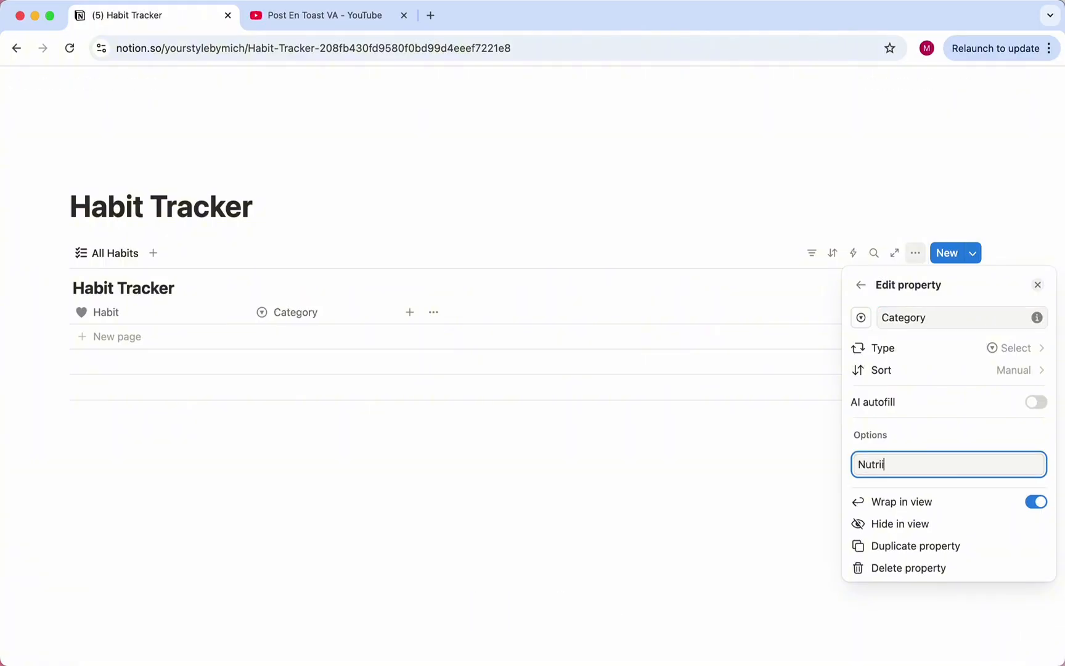
{"action": "type", "text": "tion"}
{"action": "key", "text": "Return"}
{"action": "type", "text": "Heal"}
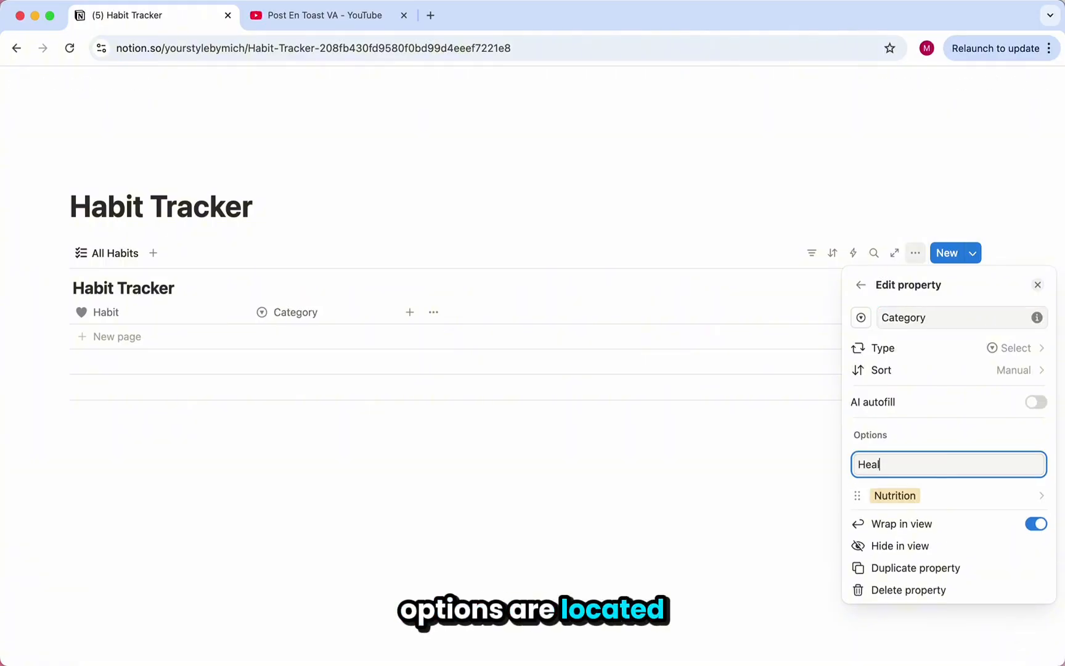
{"action": "type", "text": "th"}
{"action": "key", "text": "Return"}
{"action": "type", "text": "Lea"}
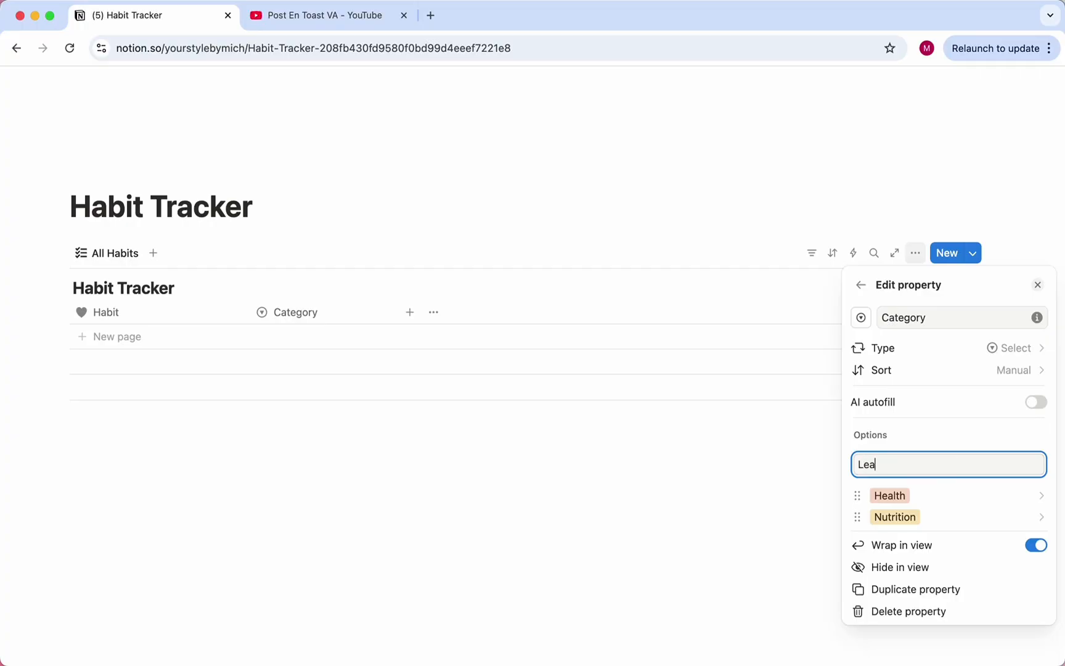
{"action": "type", "text": "rning"}
{"action": "key", "text": "Return"}
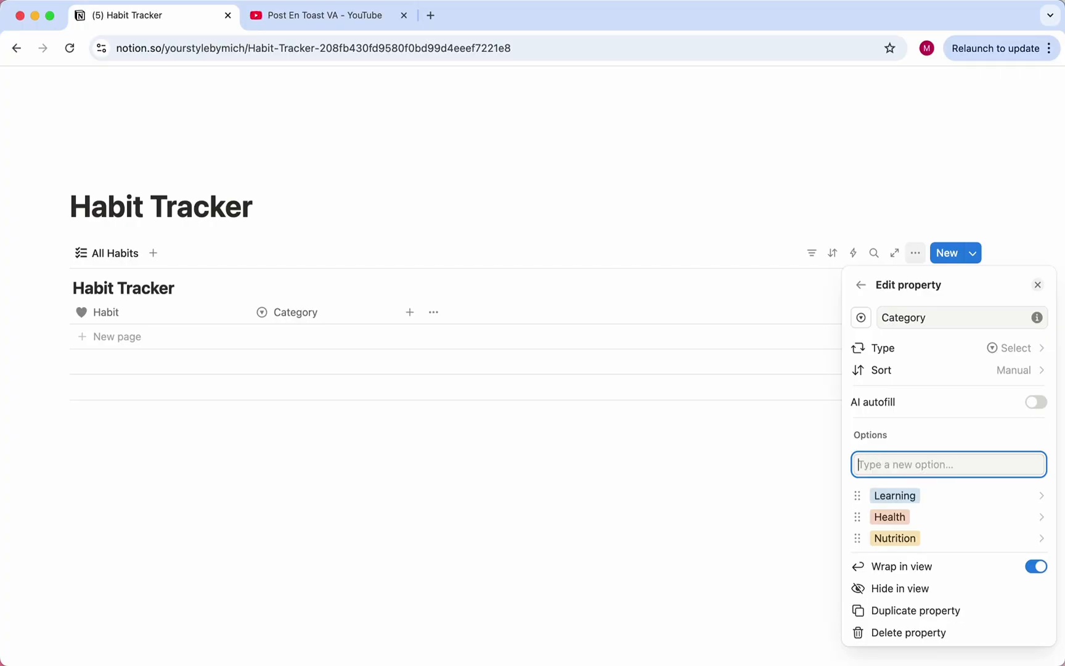
Step: Change the colors of the Category options Learning, Health and Nutrition, using blue for Health
{"action": "left_click", "coordinate": [902, 495]}
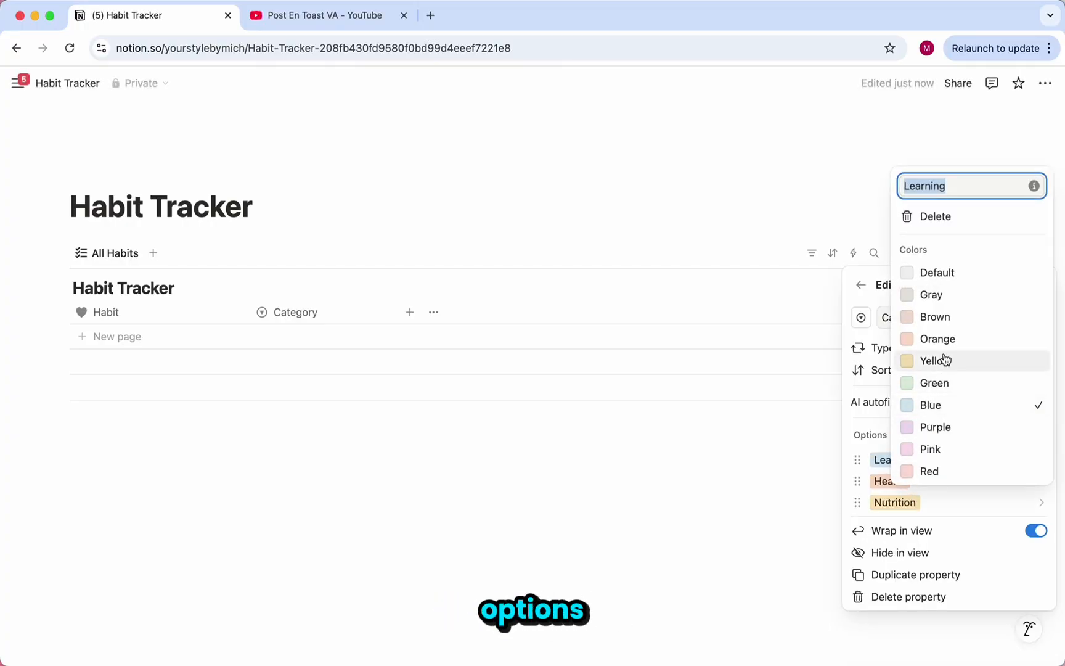
{"action": "left_click", "coordinate": [937, 472]}
{"action": "left_click", "coordinate": [901, 481]}
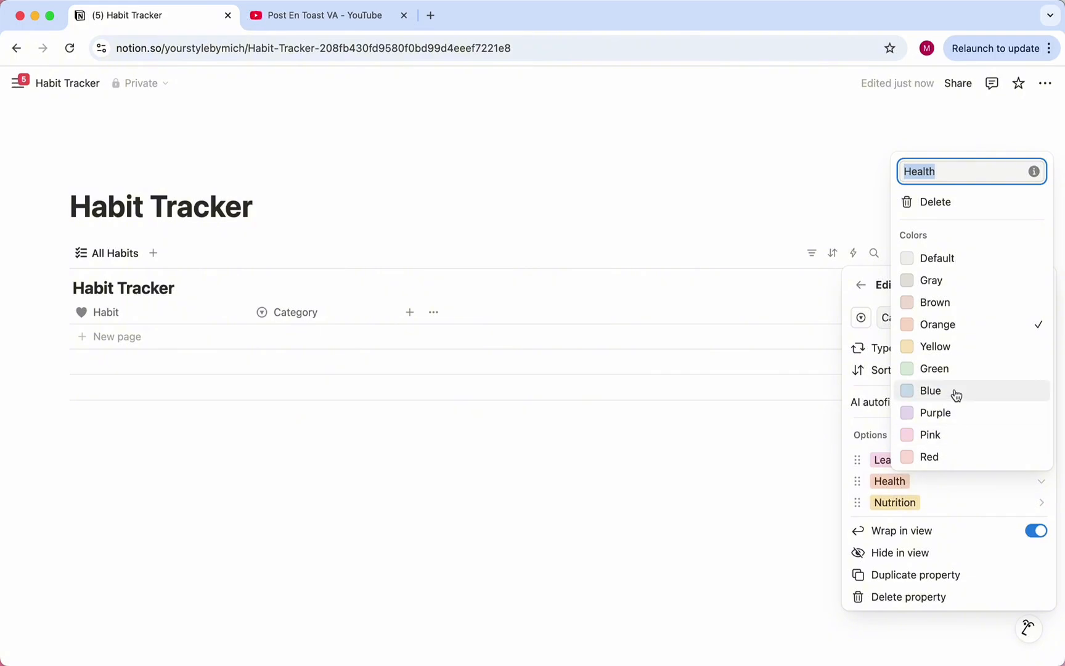
{"action": "left_click", "coordinate": [956, 393]}
{"action": "left_click", "coordinate": [900, 503]}
{"action": "left_click", "coordinate": [941, 477]}
{"action": "left_click", "coordinate": [431, 316]}
Step: Add another Select property named "Frequency" after the Category column
{"action": "left_click", "coordinate": [410, 312]}
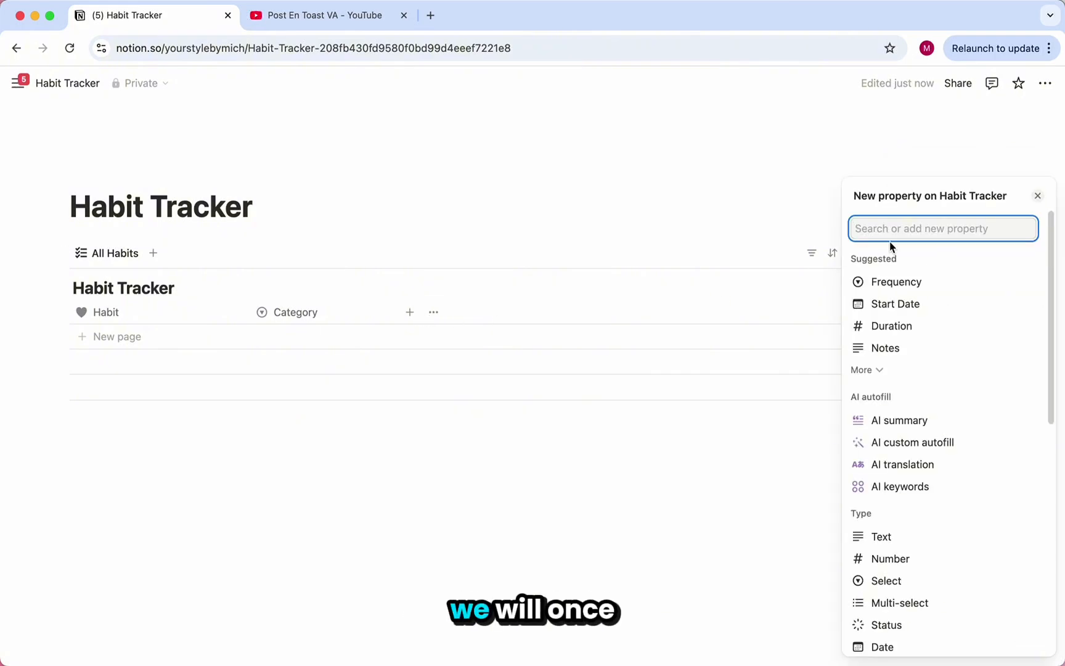
{"action": "left_click", "coordinate": [953, 586]}
{"action": "key", "text": "super+a"}
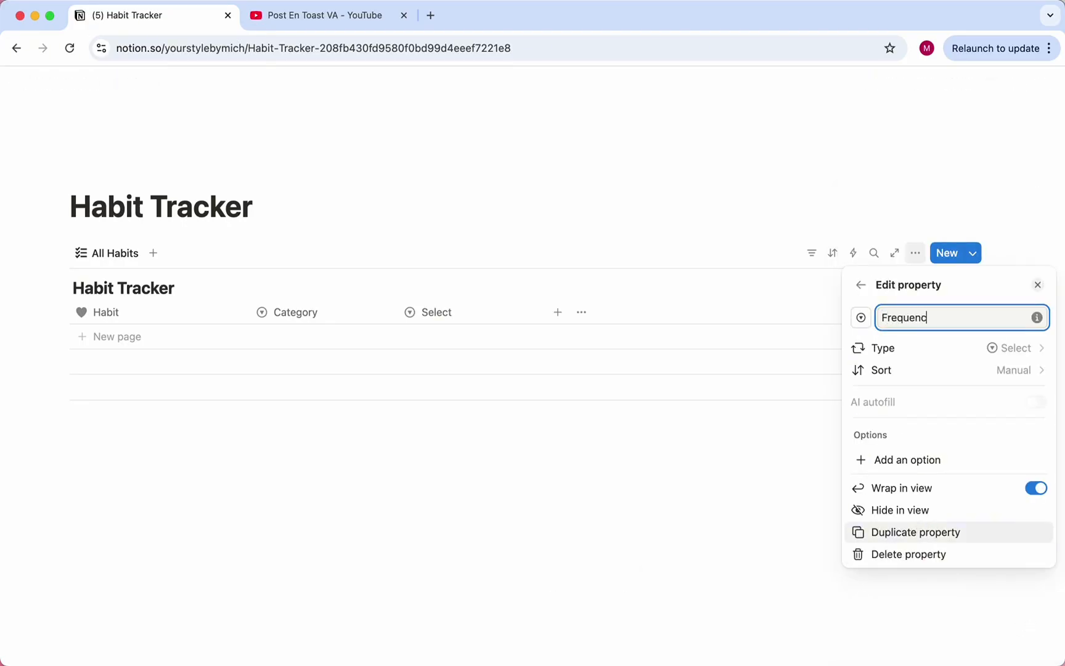
{"action": "type", "text": "Frequency"}
Step: Add the options Daily, Monthly and Weekly to the Frequency property
{"action": "left_click", "coordinate": [908, 459]}
{"action": "type", "text": "Daily"}
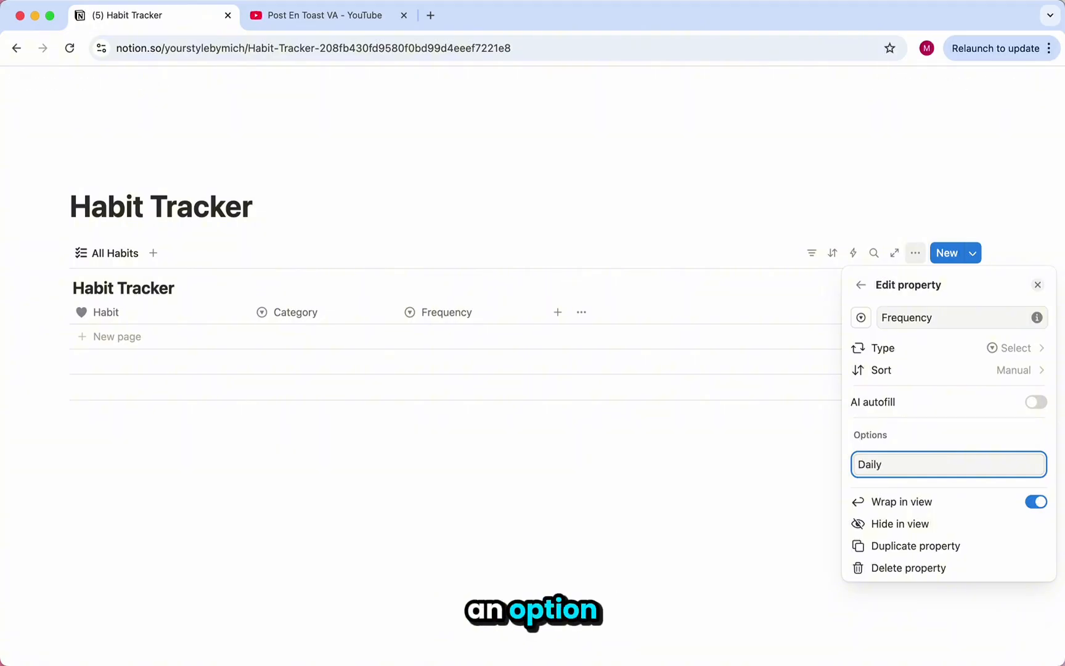
{"action": "key", "text": "Return"}
{"action": "type", "text": "Monthly"}
{"action": "key", "text": "Return"}
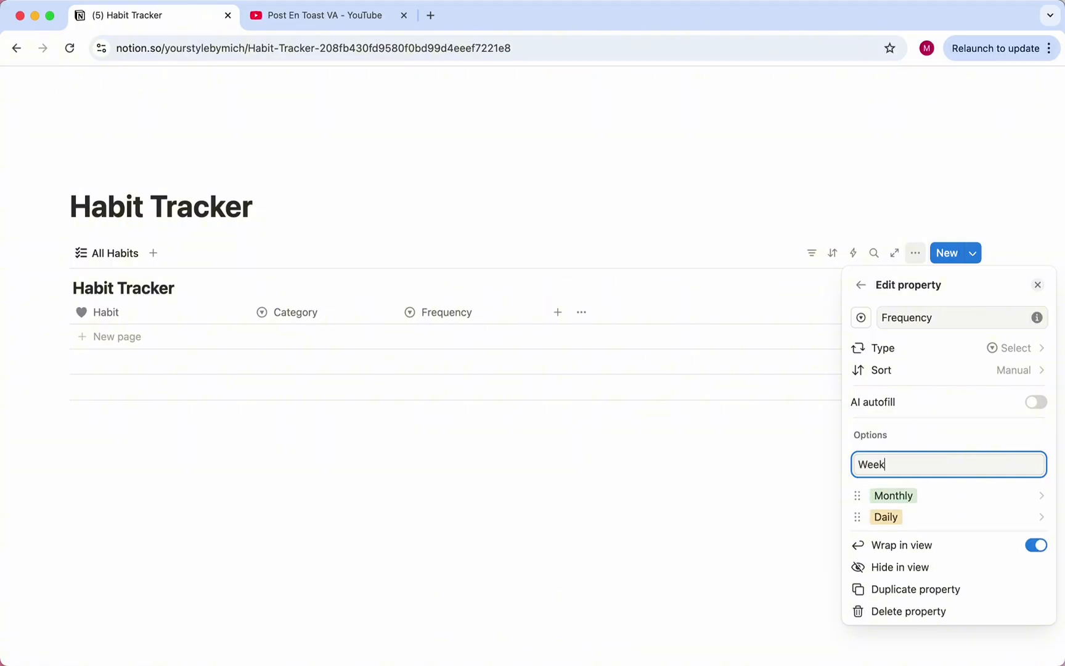
{"action": "left_click", "coordinate": [601, 416]}
Step: Add a Status property and rename its Done option to "Consistent"
{"action": "left_click", "coordinate": [557, 315]}
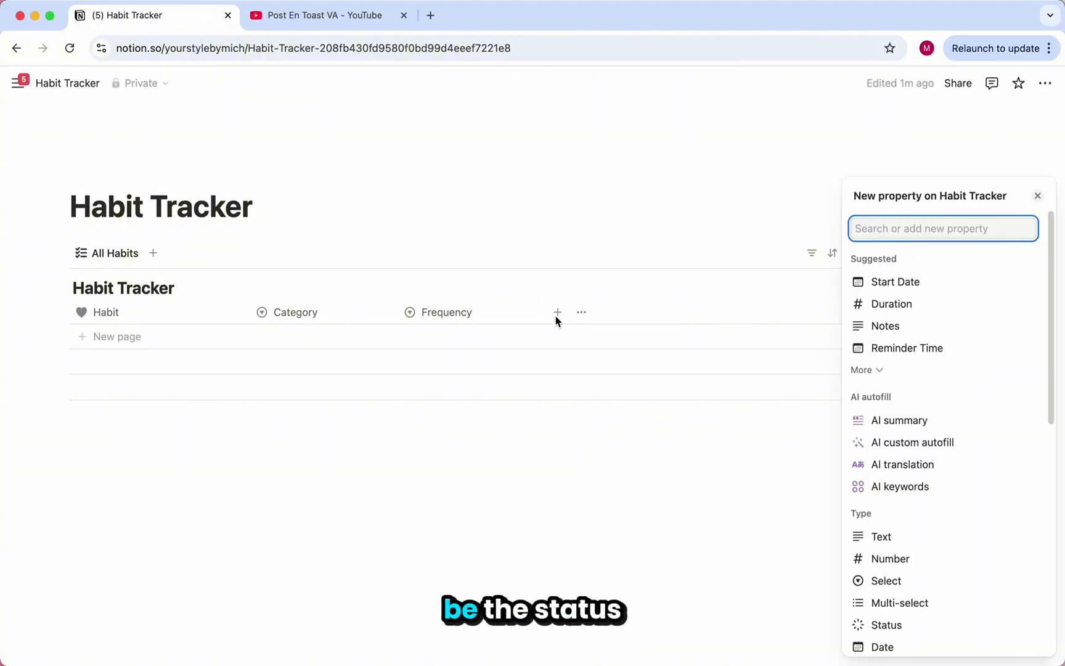
{"action": "left_click", "coordinate": [916, 627]}
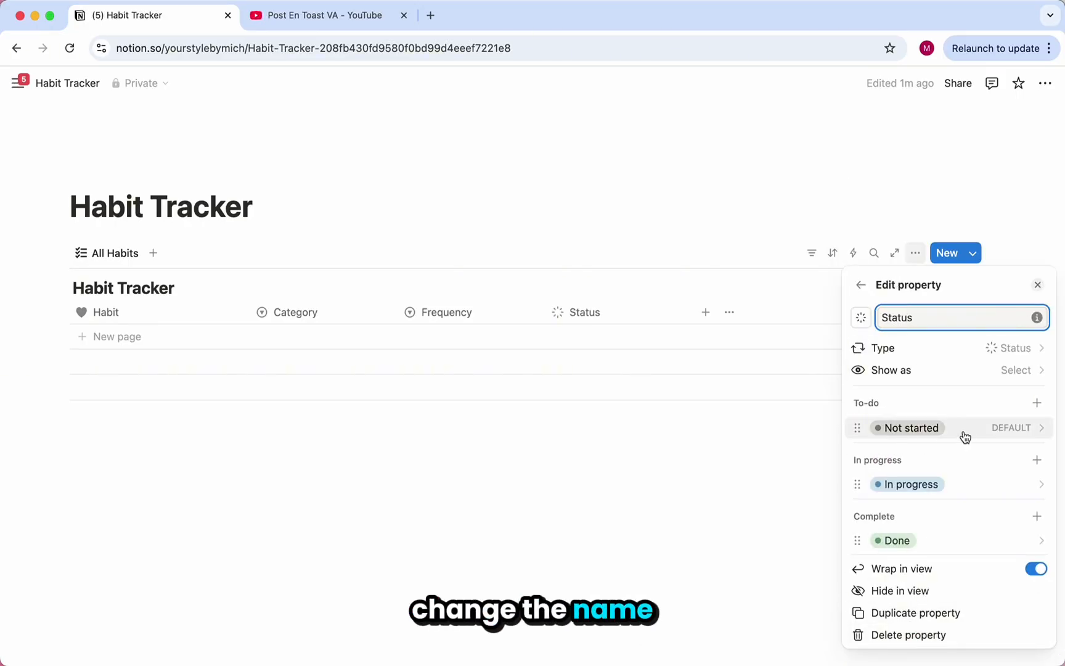
{"action": "left_click", "coordinate": [889, 542]}
{"action": "type", "text": "Consistent"}
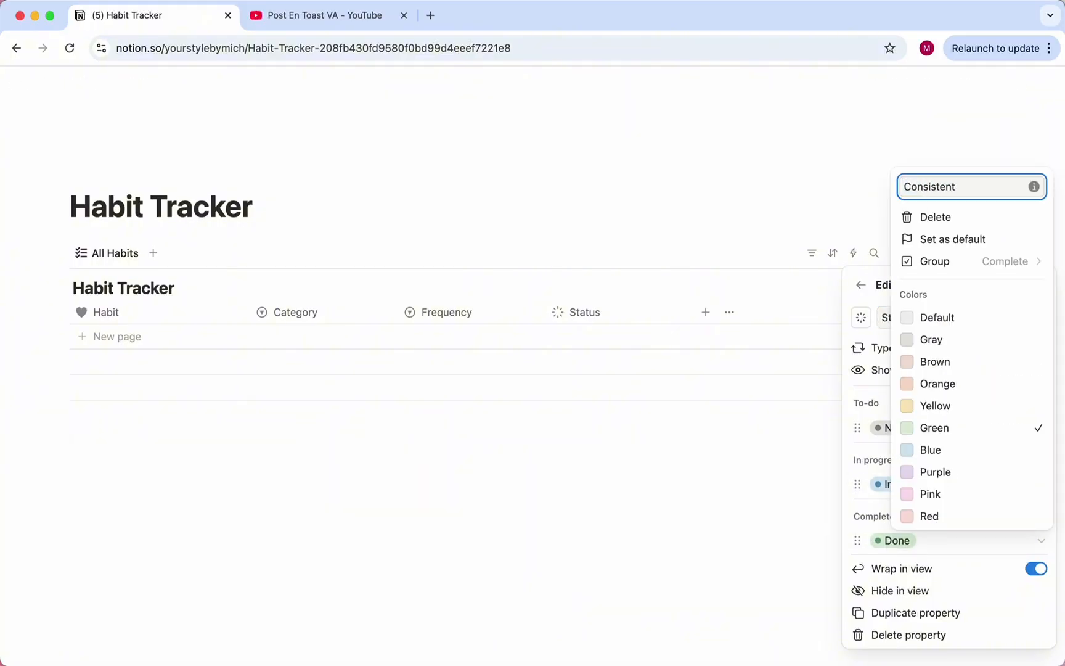
{"action": "key", "text": "Return"}
Step: Color the Status property's In progress option orange and its Consistent option blue
{"action": "left_click", "coordinate": [917, 429]}
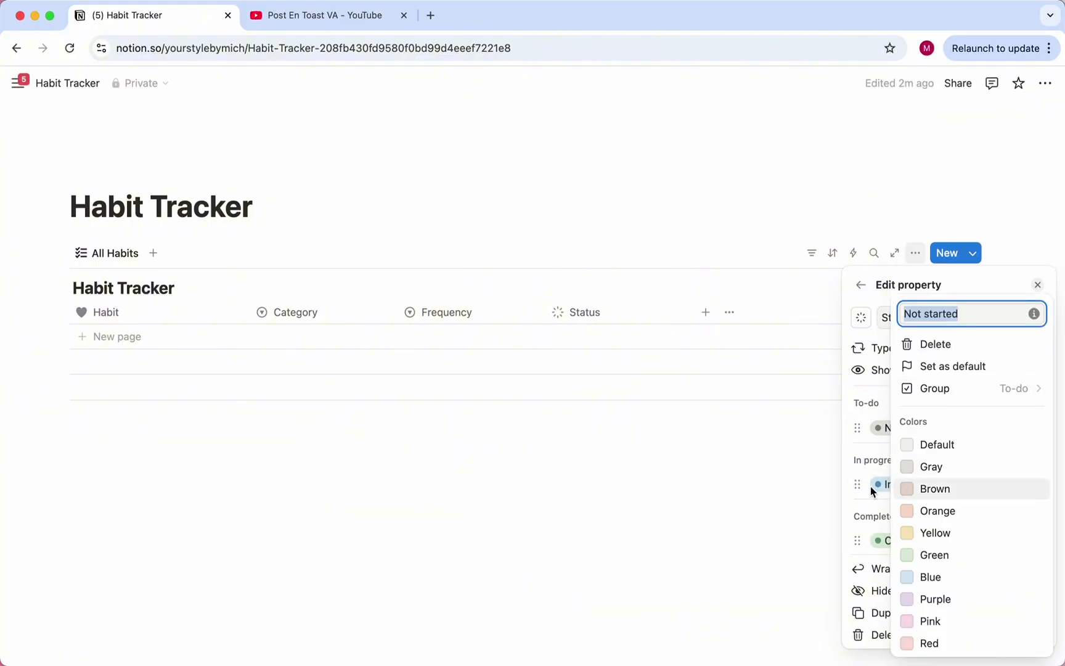
{"action": "left_click", "coordinate": [890, 487]}
{"action": "left_click", "coordinate": [943, 328]}
{"action": "left_click", "coordinate": [918, 540]}
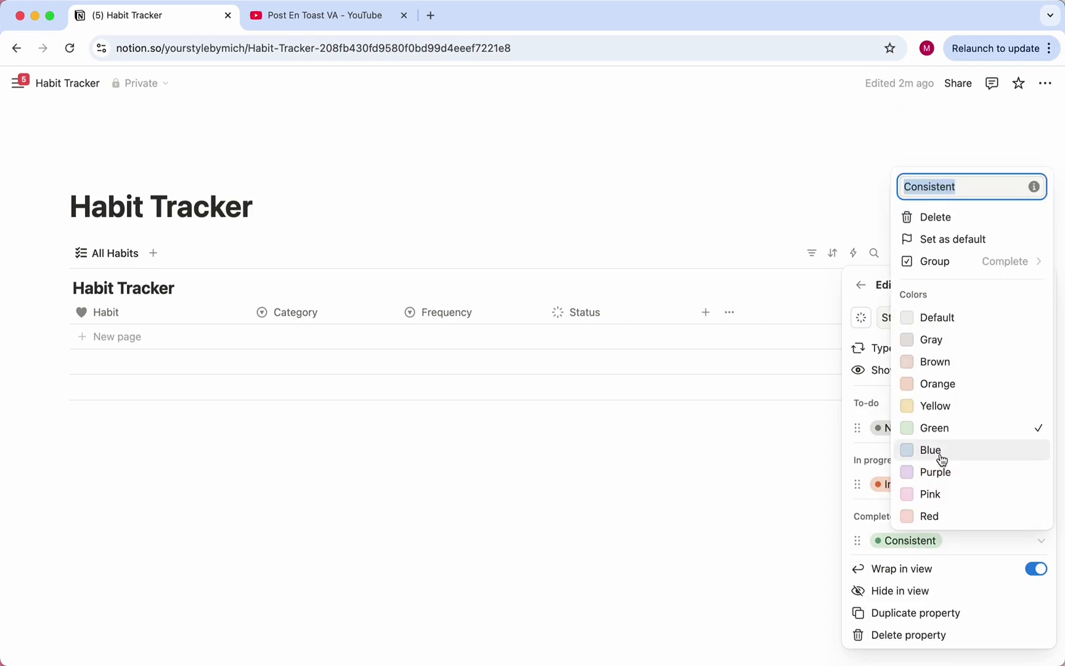
{"action": "left_click", "coordinate": [937, 452]}
{"action": "left_click", "coordinate": [802, 476]}
Step: Add a Date property named "Start Date" after the Status column
{"action": "left_click", "coordinate": [706, 315]}
{"action": "left_click", "coordinate": [706, 313]}
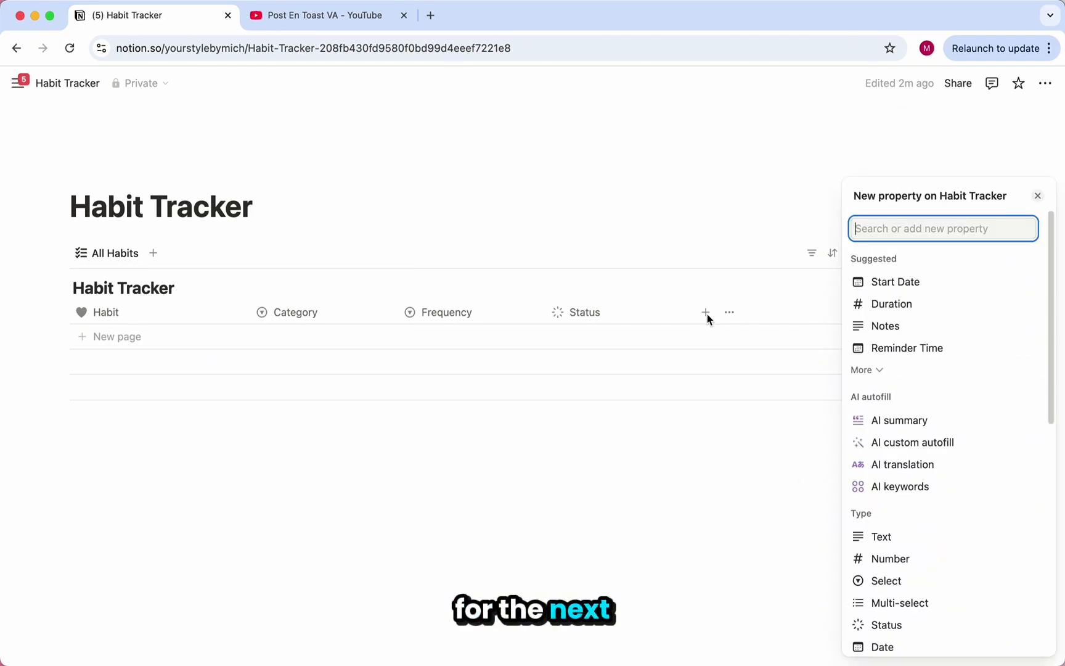
{"action": "scroll", "coordinate": [913, 542], "scroll_direction": "down", "scroll_amount": 3}
{"action": "scroll", "coordinate": [917, 542], "scroll_direction": "down", "scroll_amount": 1}
{"action": "left_click", "coordinate": [912, 531]}
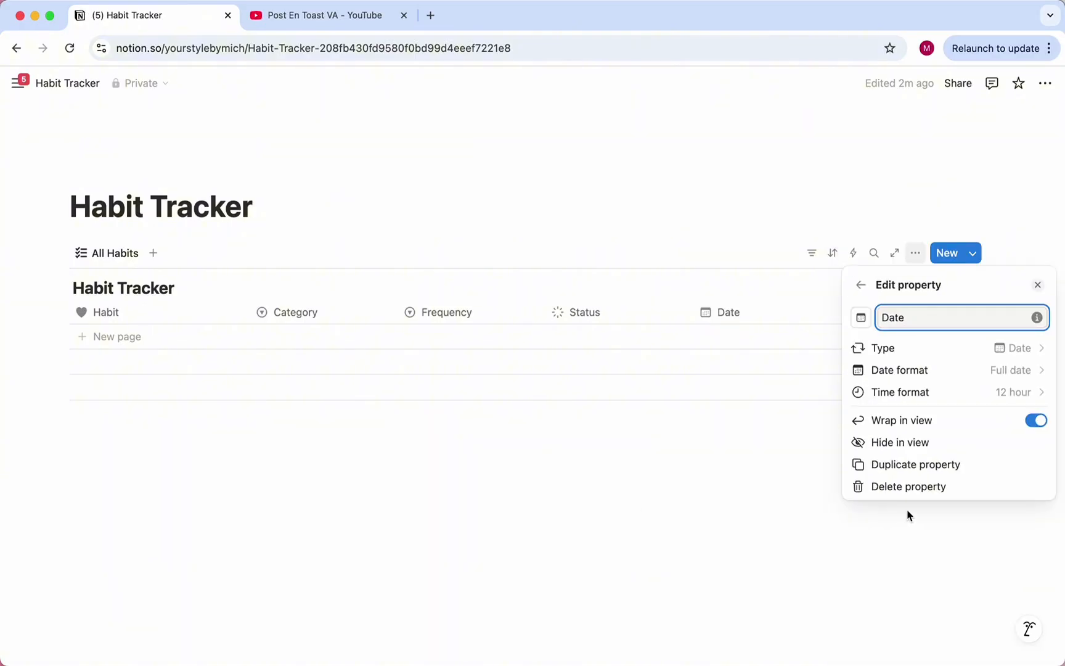
{"action": "left_click", "coordinate": [882, 317]}
{"action": "type", "text": "Start"}
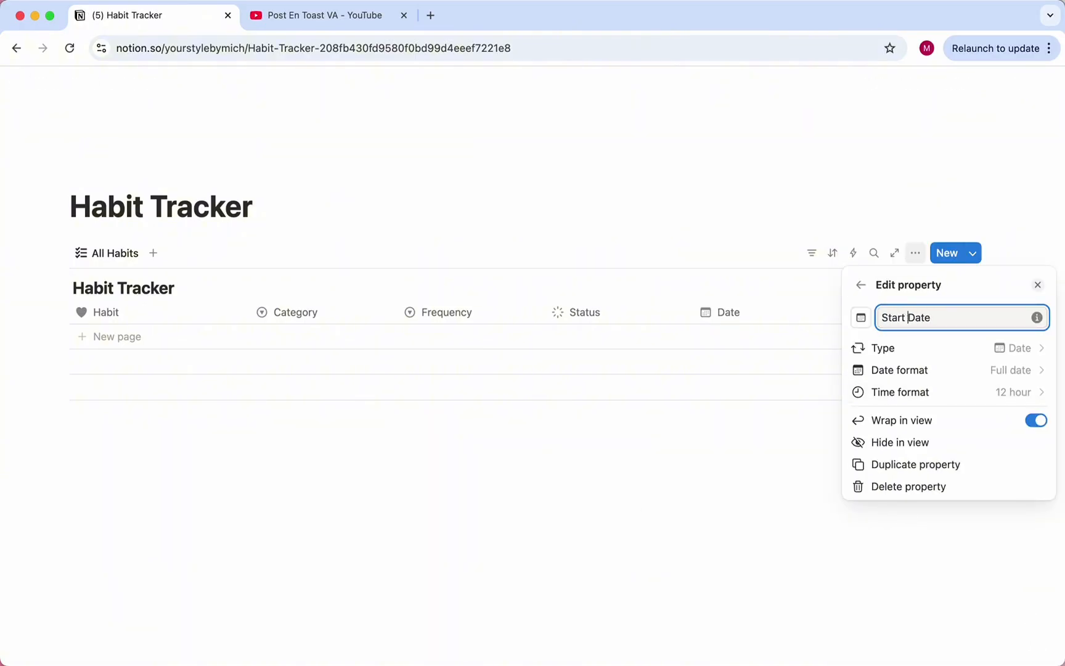
Step: Find a date icon and apply the solid calendar one to the Start Date property
{"action": "left_click", "coordinate": [862, 319]}
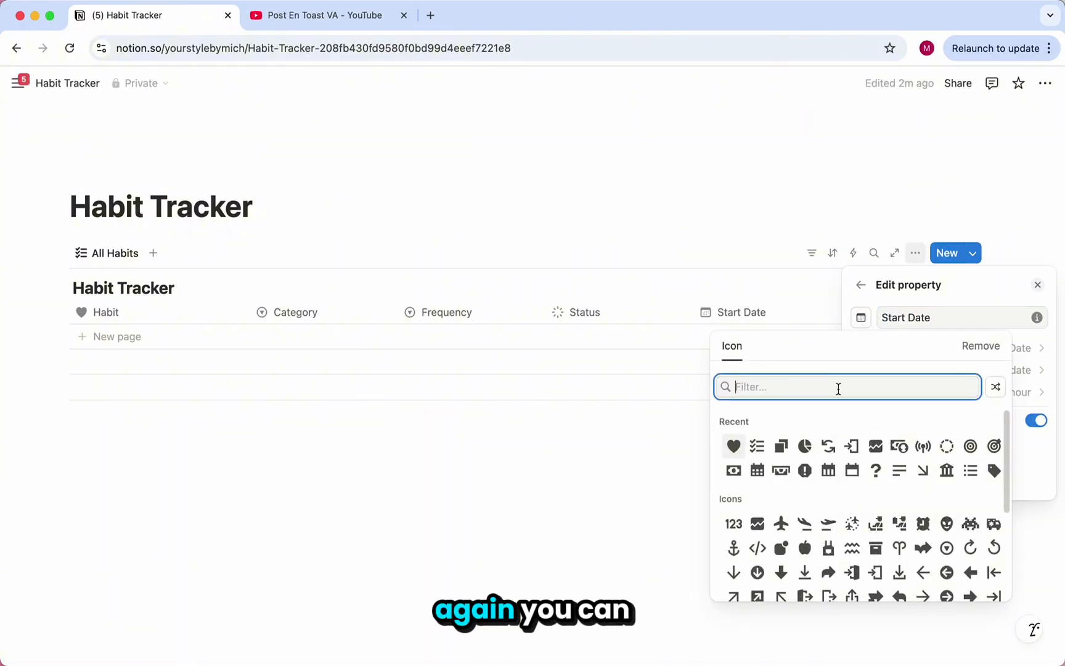
{"action": "type", "text": "date"}
{"action": "left_click", "coordinate": [758, 422]}
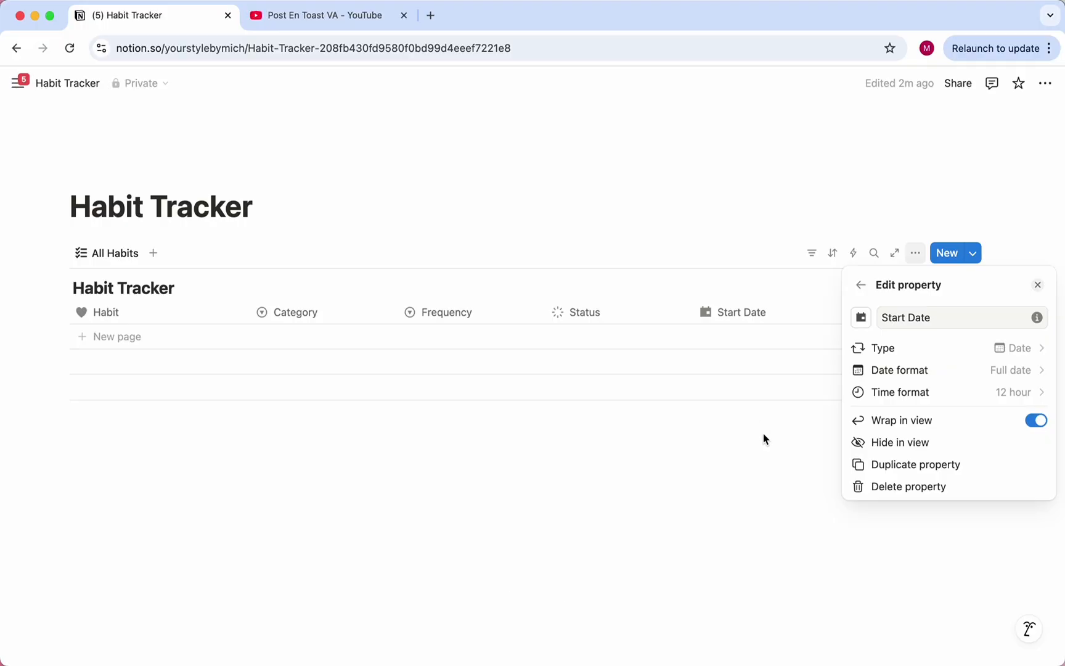
{"action": "left_click", "coordinate": [763, 435]}
Step: Add three habits to the table: "Weekly meal prep", "Drink 8 glasses of water" and "Read for 30 minutes"
{"action": "left_click", "coordinate": [114, 336]}
{"action": "type", "text": "Weekl"}
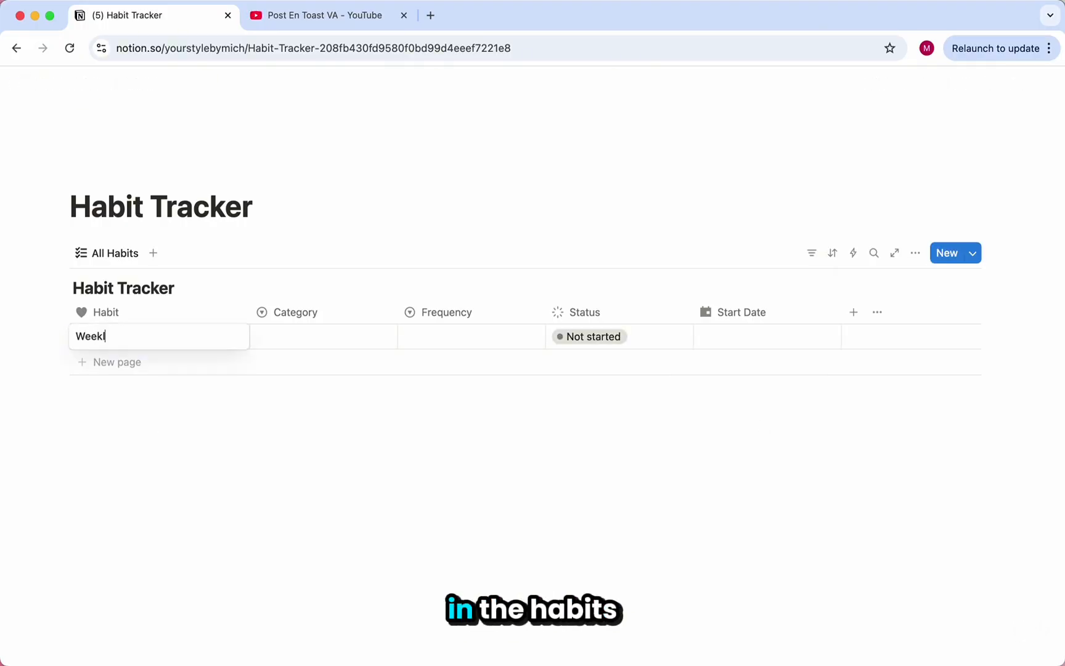
{"action": "type", "text": "y meal prep"}
{"action": "left_click", "coordinate": [124, 361]}
{"action": "type", "text": "Dri"}
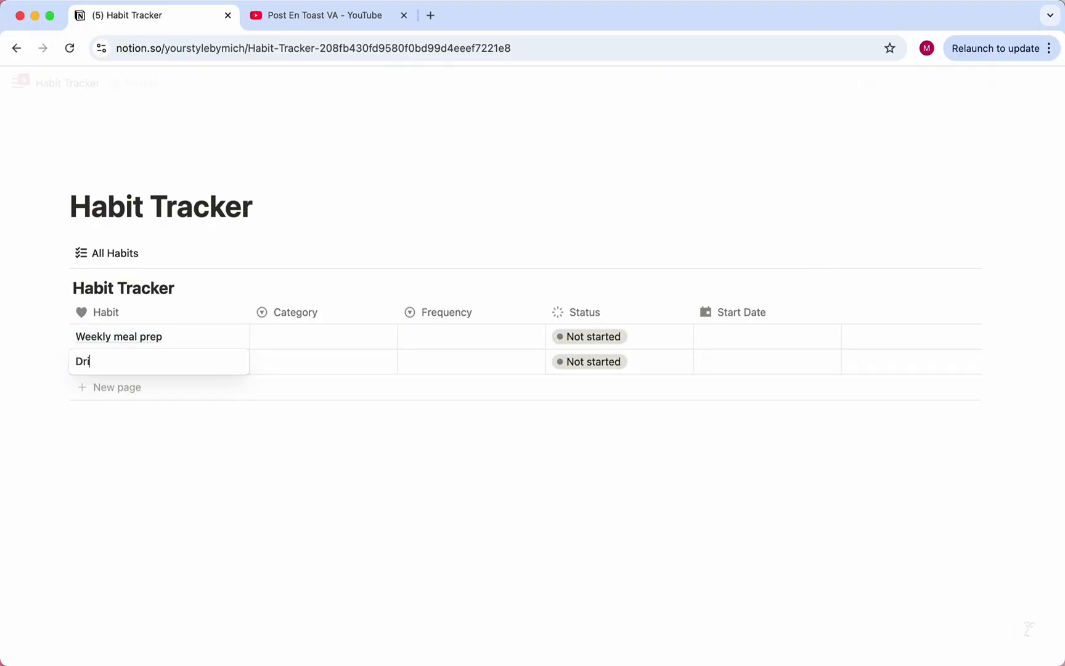
{"action": "type", "text": "nk 8 glasses of water"}
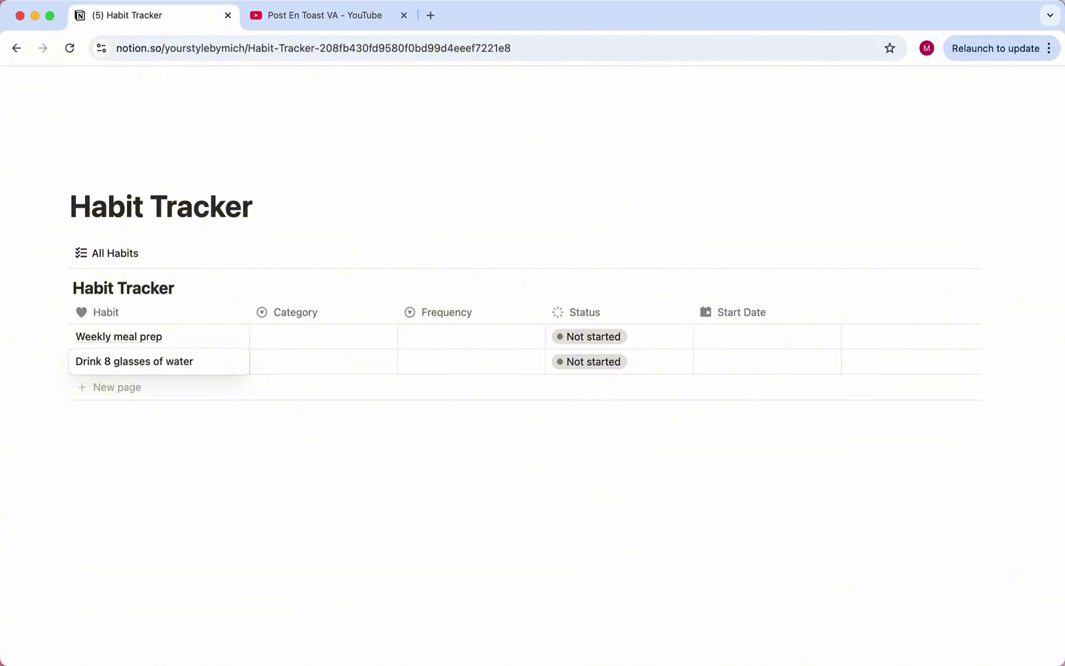
{"action": "left_click", "coordinate": [123, 388]}
{"action": "type", "text": "Read for"}
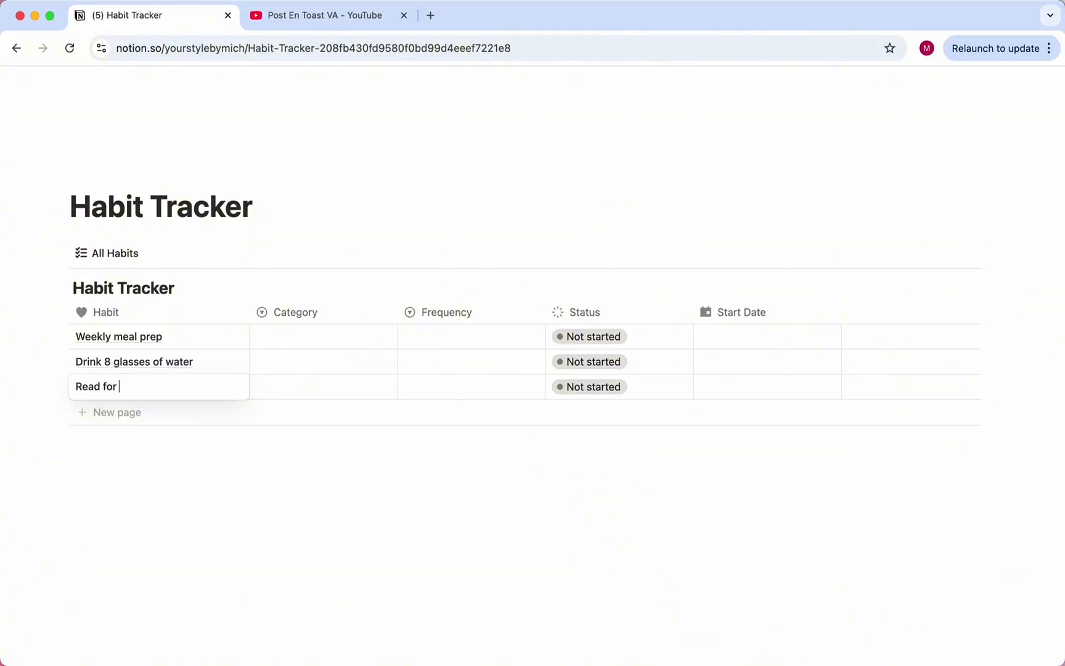
{"action": "type", "text": " 30 minutes"}
Step: Assign the categories Nutrition, Health and Learning to the three habits in row order, and narrow the Category column
{"action": "left_click", "coordinate": [288, 337]}
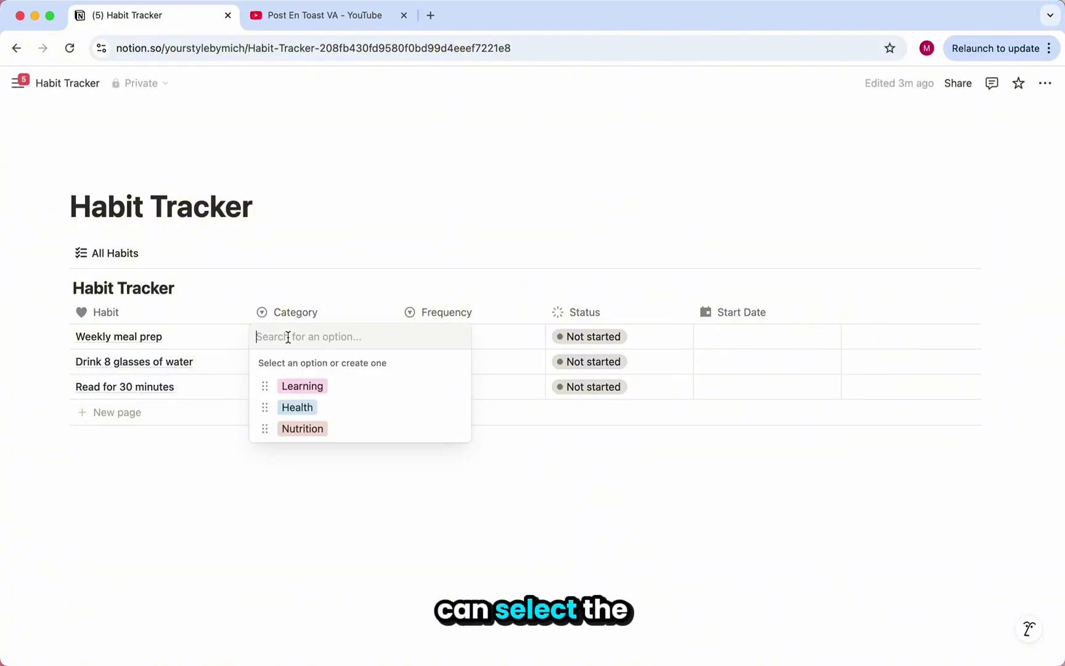
{"action": "left_click", "coordinate": [303, 429]}
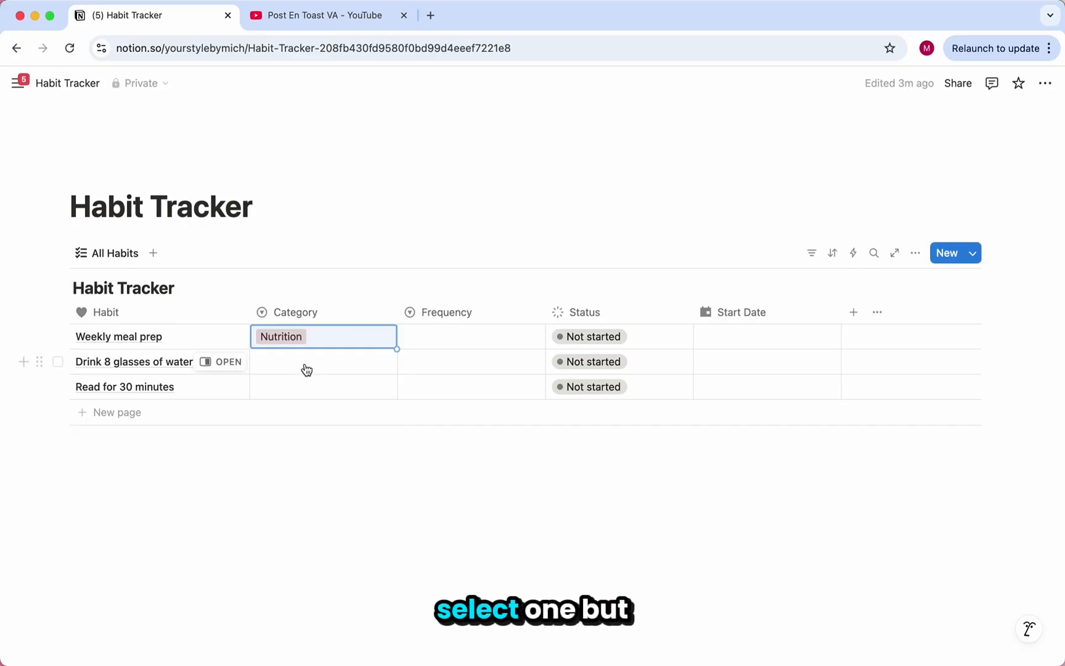
{"action": "left_click", "coordinate": [307, 369]}
{"action": "left_click", "coordinate": [316, 433]}
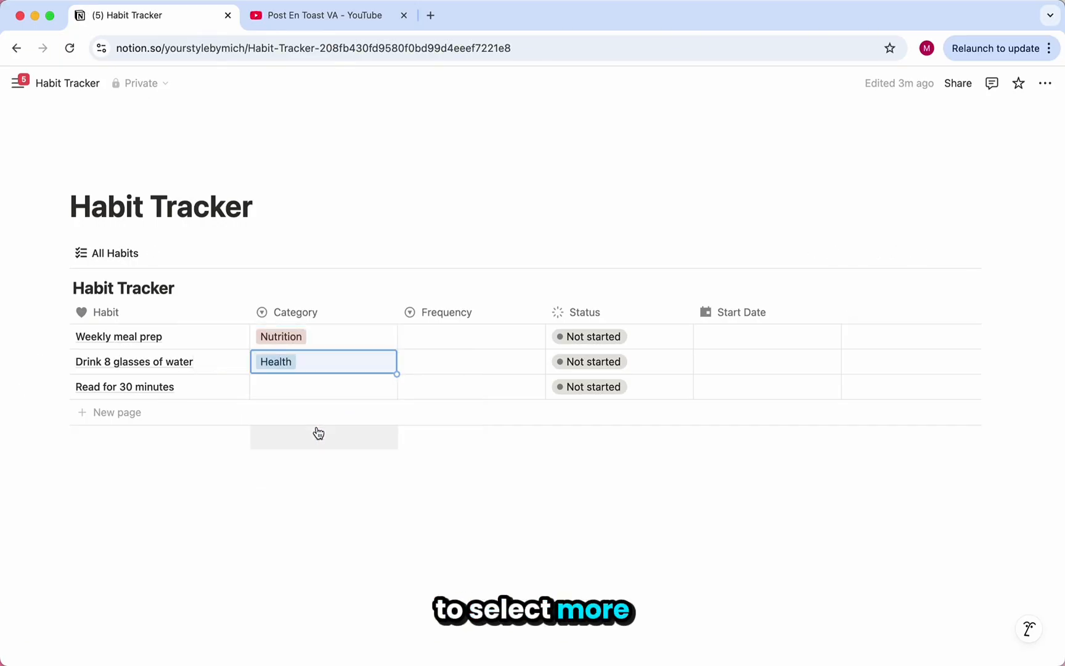
{"action": "left_click", "coordinate": [304, 390]}
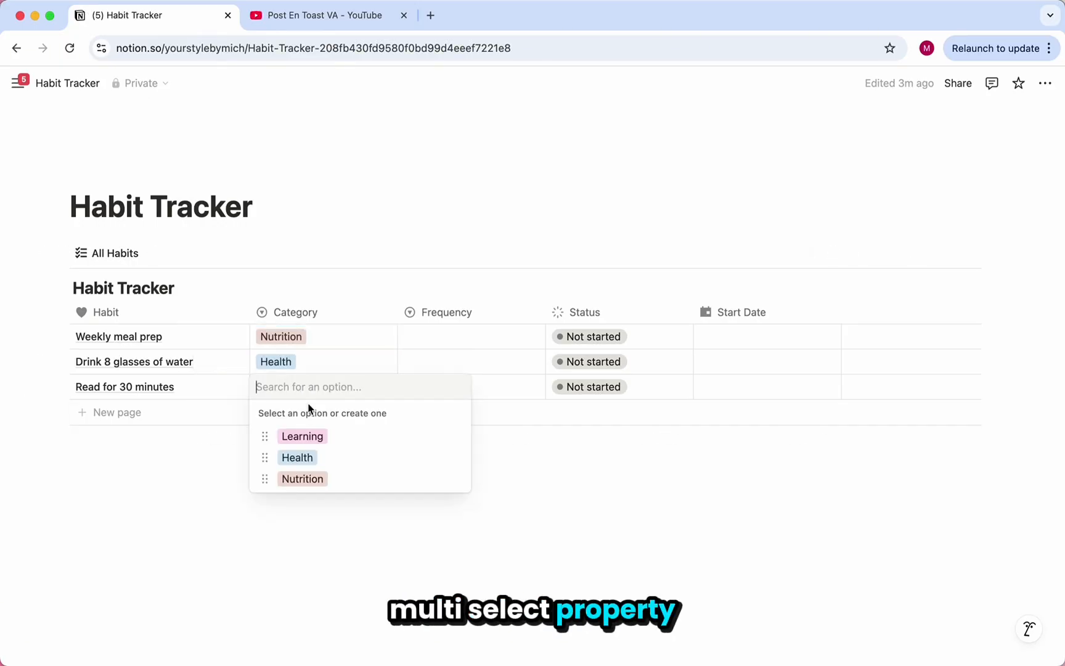
{"action": "left_click", "coordinate": [317, 435]}
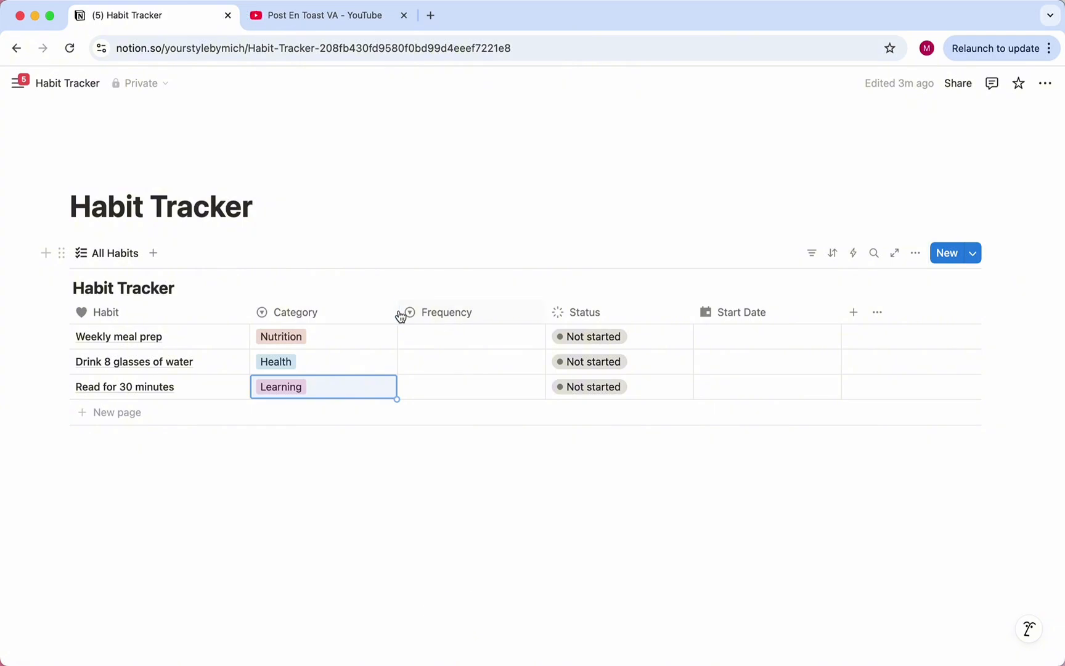
{"action": "left_click_drag", "start_coordinate": [398, 312], "coordinate": [357, 309]}
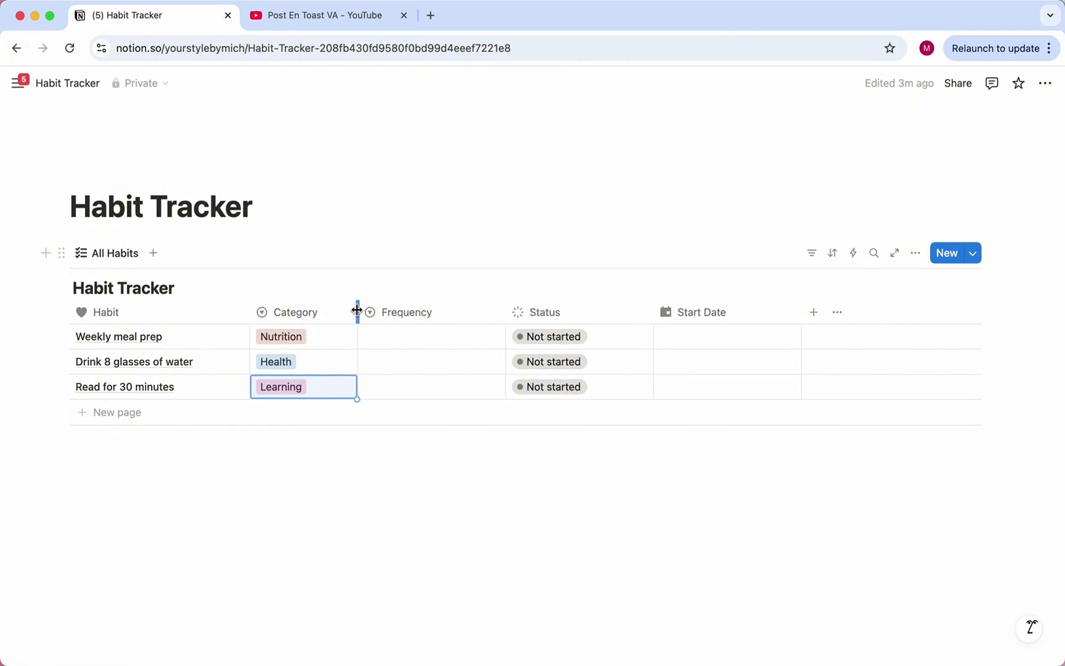
Step: Set the frequencies to Weekly for meal prep and Daily for water and reading, and narrow the Frequency column
{"action": "left_click", "coordinate": [386, 337]}
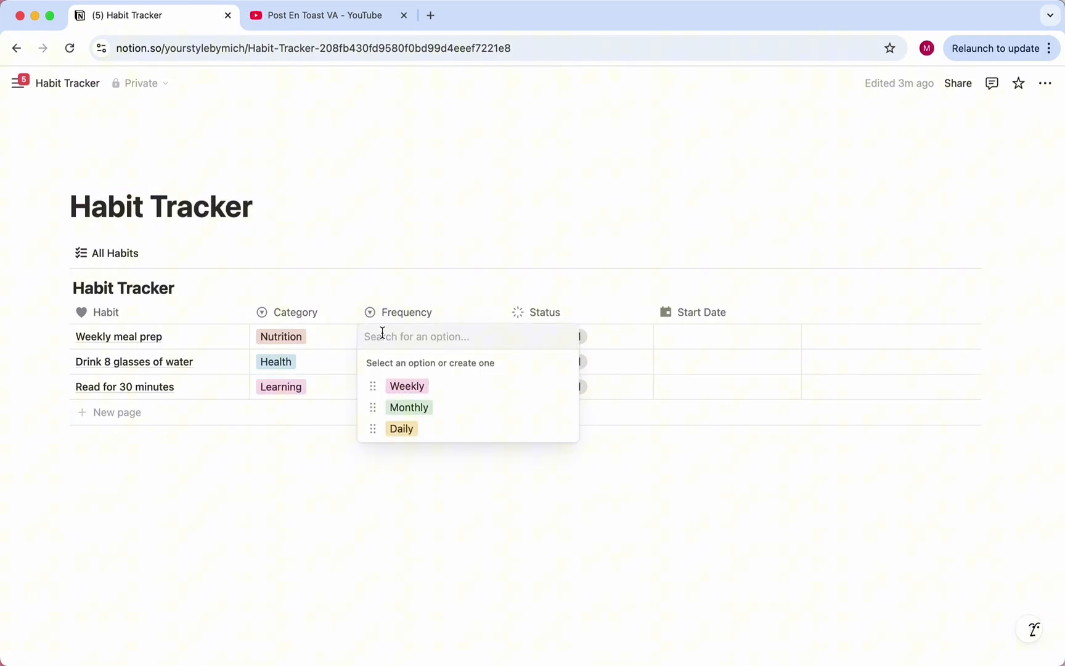
{"action": "left_click", "coordinate": [397, 382]}
{"action": "left_click", "coordinate": [387, 361]}
{"action": "left_click", "coordinate": [402, 455]}
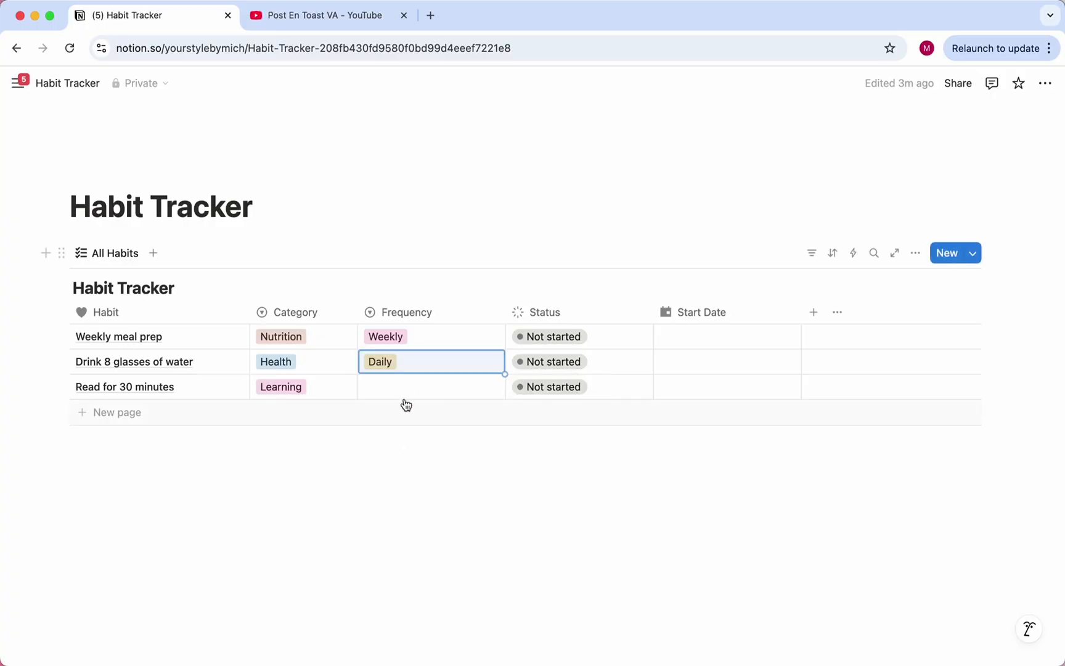
{"action": "left_click", "coordinate": [401, 387]}
{"action": "left_click", "coordinate": [404, 478]}
{"action": "left_click_drag", "start_coordinate": [505, 311], "coordinate": [468, 311]}
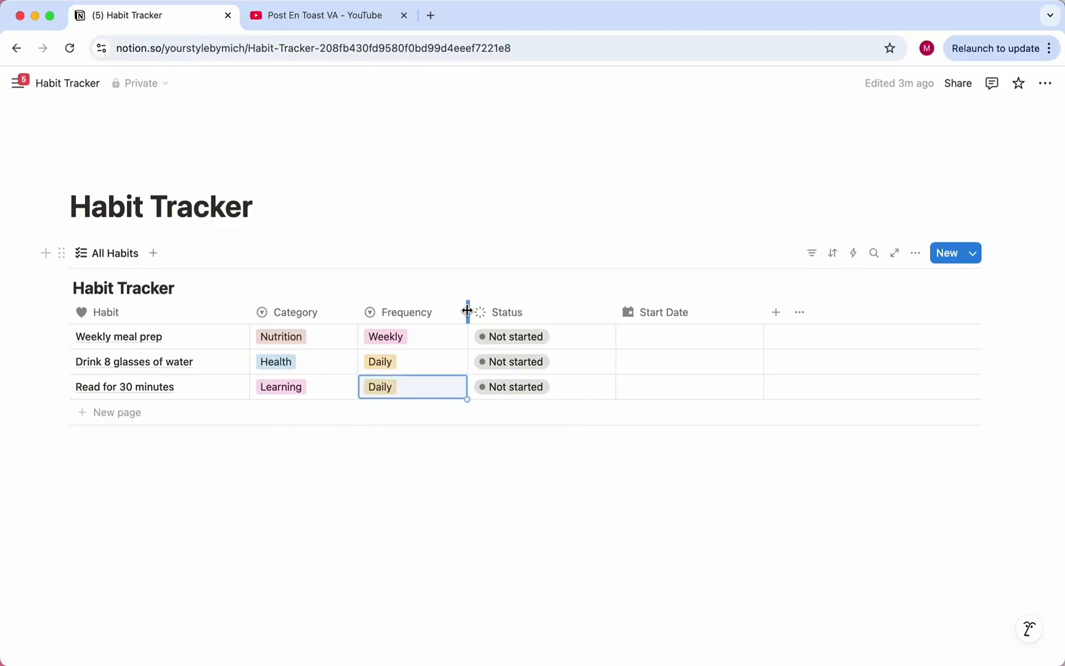
Step: Set the statuses to Not started for meal prep, In progress for water and Consistent for reading
{"action": "left_click", "coordinate": [518, 336]}
{"action": "left_click", "coordinate": [519, 384]}
{"action": "left_click", "coordinate": [518, 362]}
{"action": "left_click", "coordinate": [516, 466]}
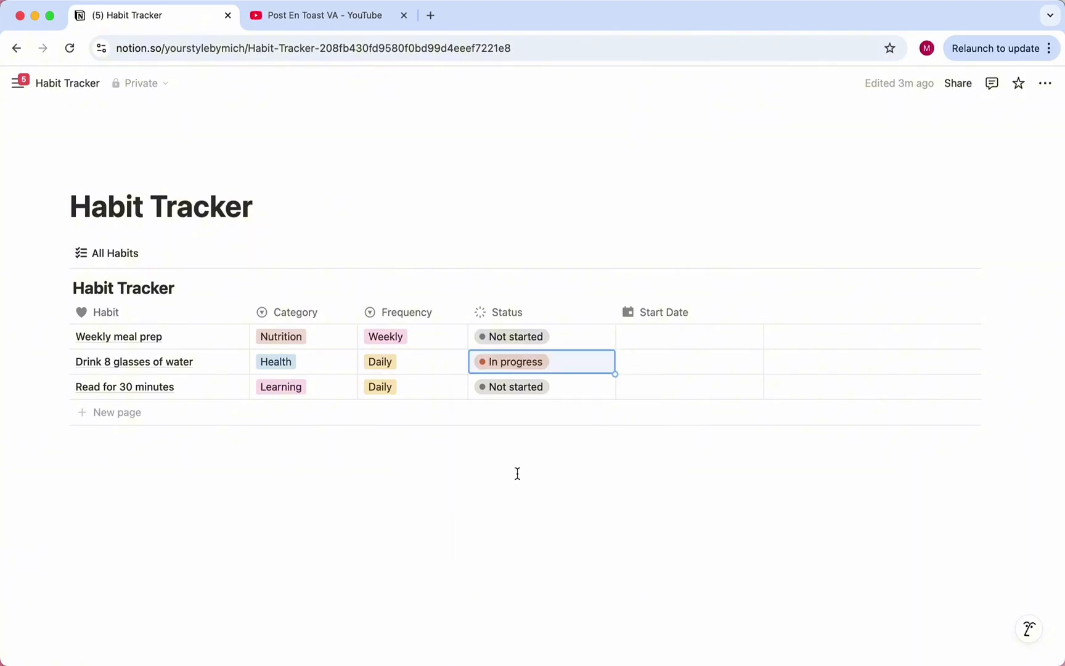
{"action": "left_click", "coordinate": [554, 386]}
{"action": "left_click", "coordinate": [525, 548]}
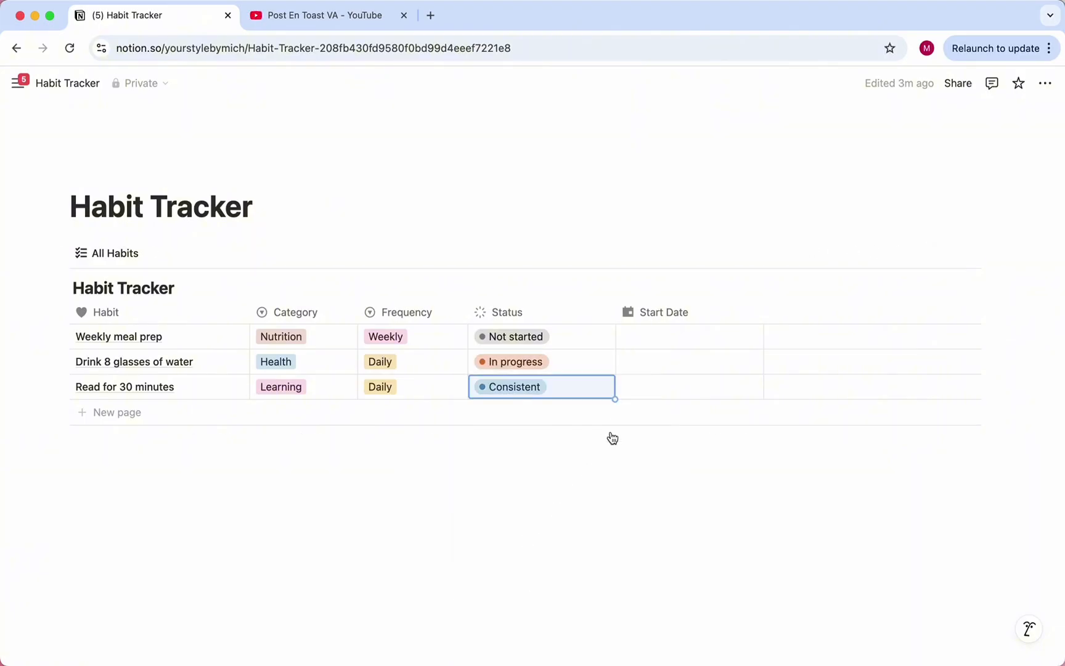
Step: Set the start date of "Weekly meal prep" to Jun 5, 2025 and choose the Relative date format
{"action": "left_click", "coordinate": [627, 333]}
{"action": "left_click", "coordinate": [731, 369]}
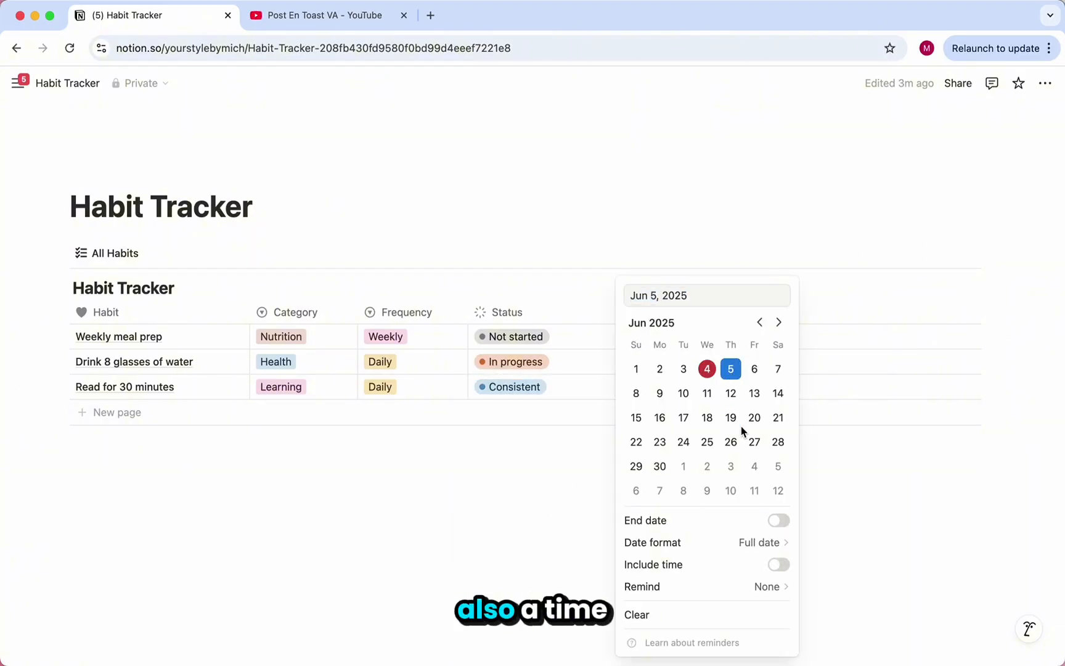
{"action": "left_click", "coordinate": [780, 564]}
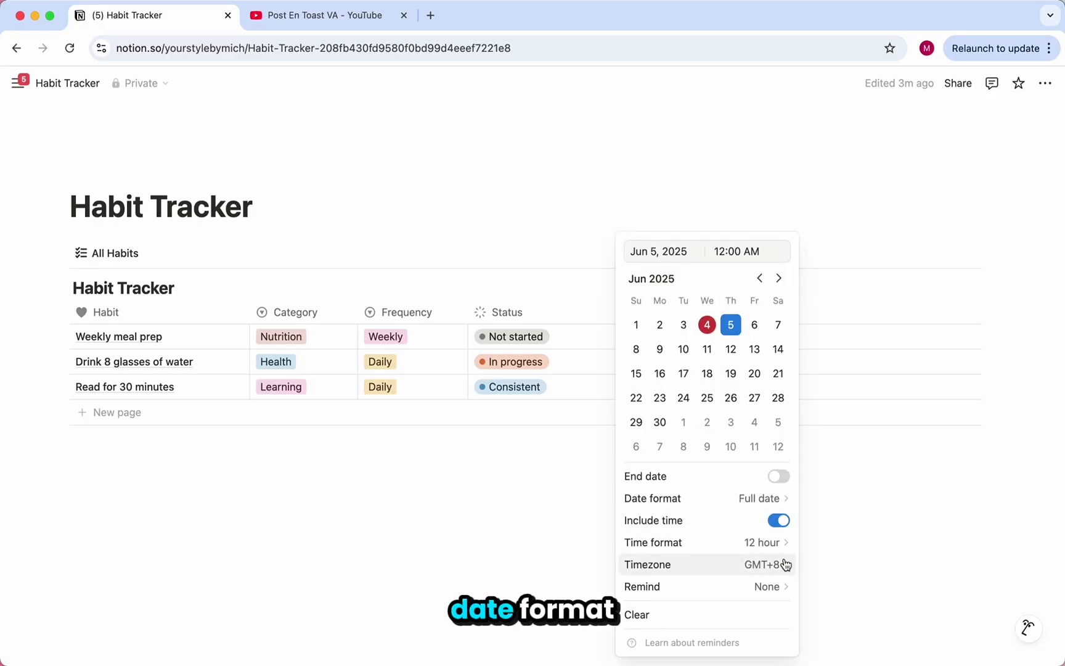
{"action": "left_click", "coordinate": [780, 521]}
{"action": "left_click", "coordinate": [785, 543]}
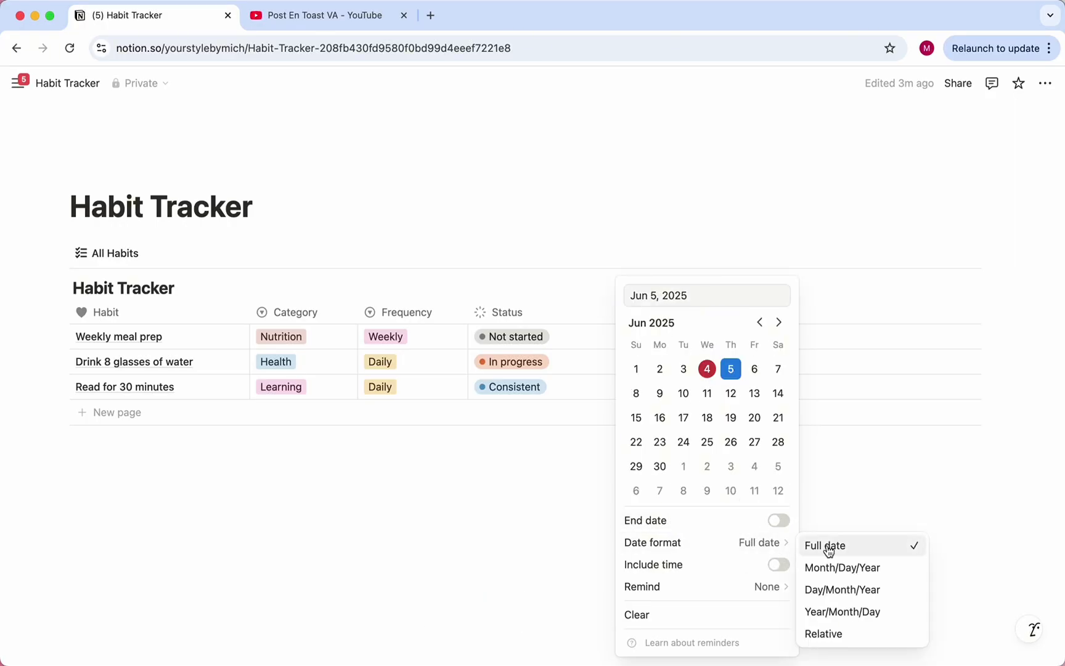
{"action": "left_click", "coordinate": [823, 633]}
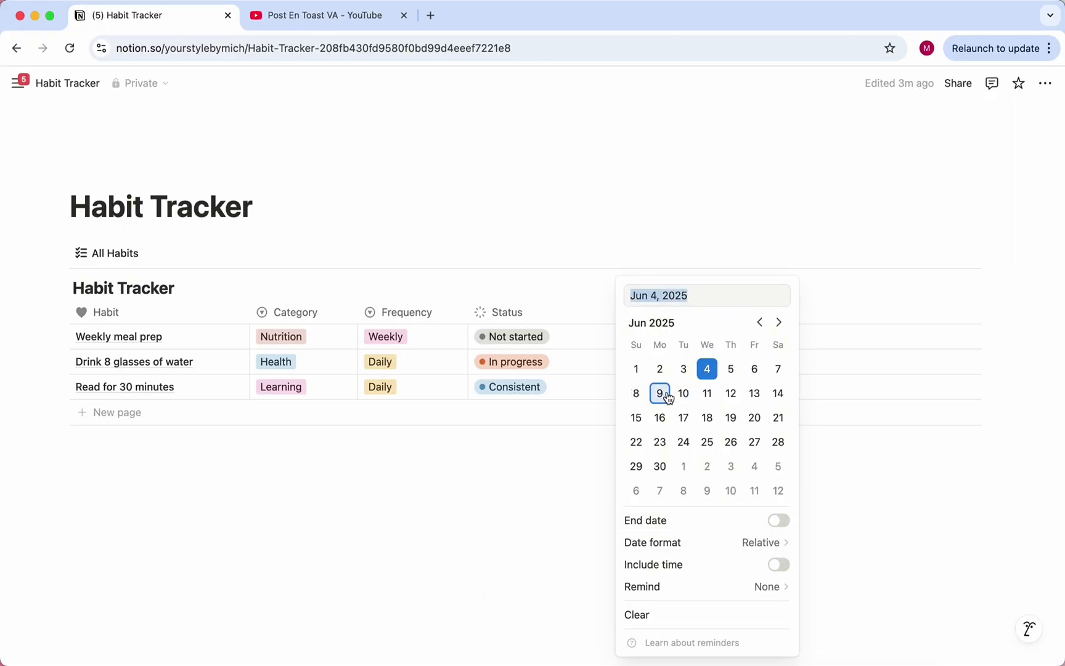
{"action": "left_click", "coordinate": [730, 226]}
Step: Set the start dates to June 9, 2025 for the water habit and June 18, 2025 for the reading habit
{"action": "left_click", "coordinate": [684, 391]}
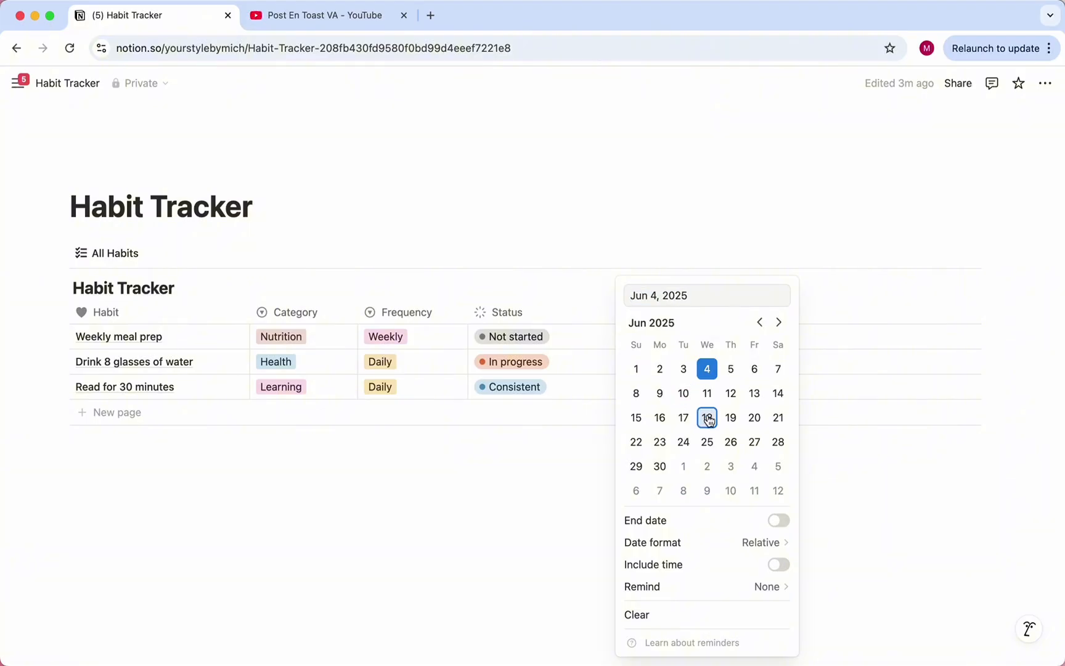
{"action": "left_click", "coordinate": [823, 463]}
{"action": "left_click", "coordinate": [730, 471]}
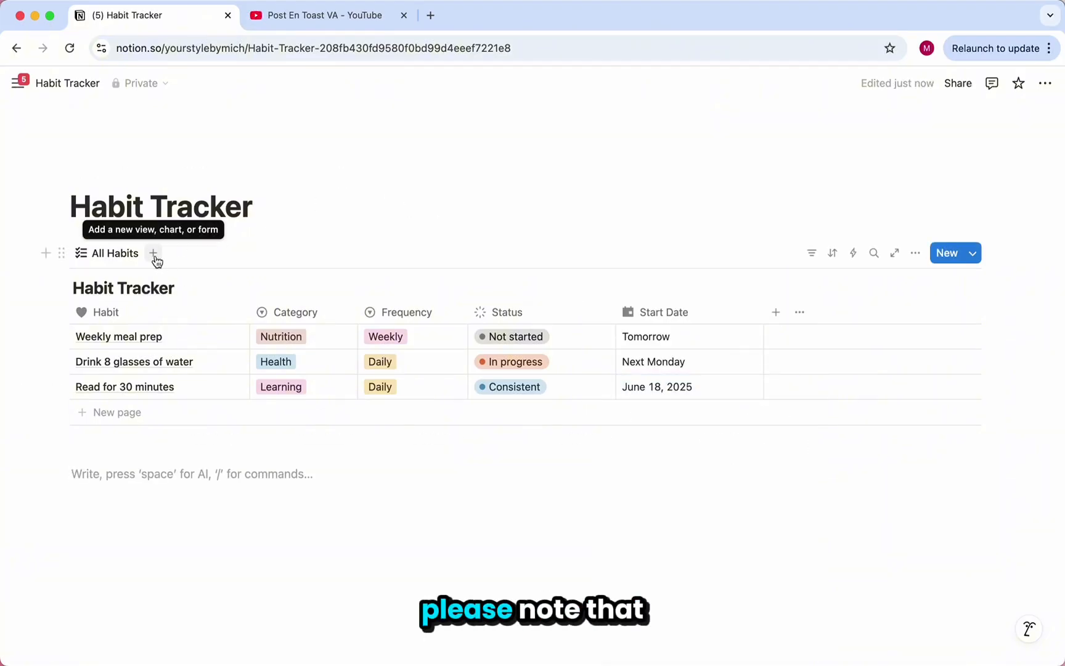
Step: Add a Board view to the Habit Tracker database beside the All Habits view
{"action": "left_click", "coordinate": [155, 257]}
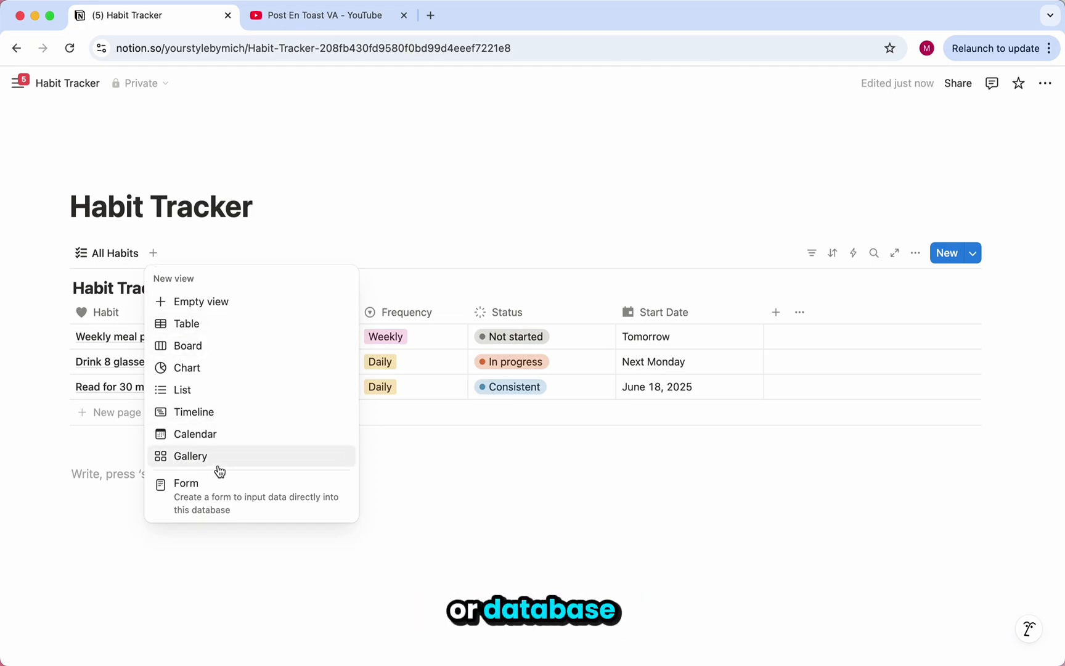
{"action": "left_click", "coordinate": [226, 349]}
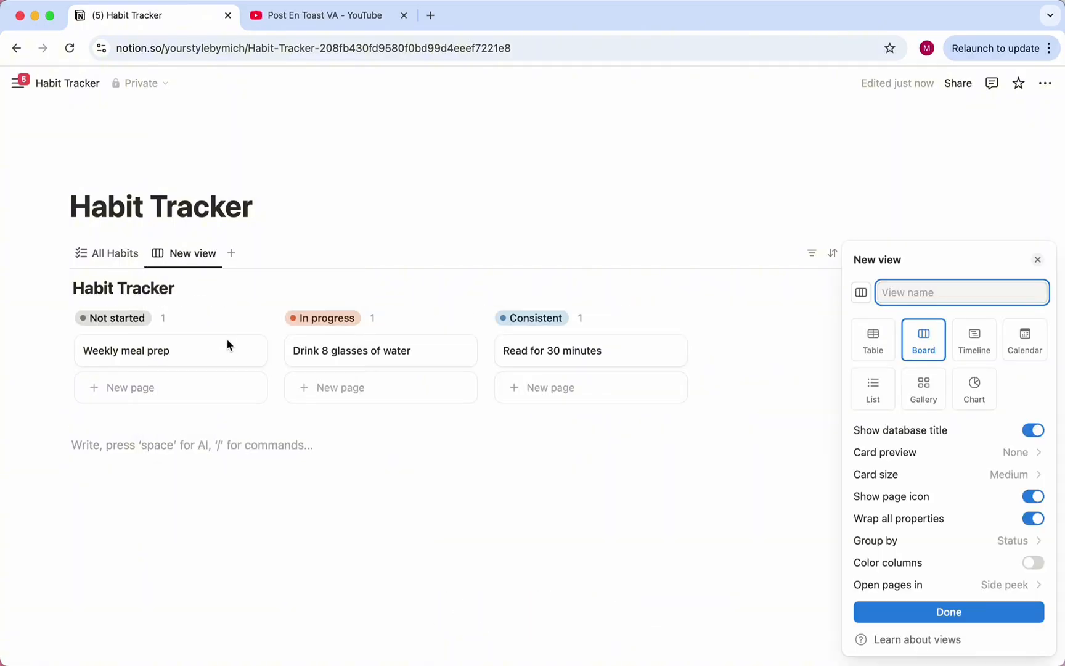
{"action": "left_click", "coordinate": [493, 297]}
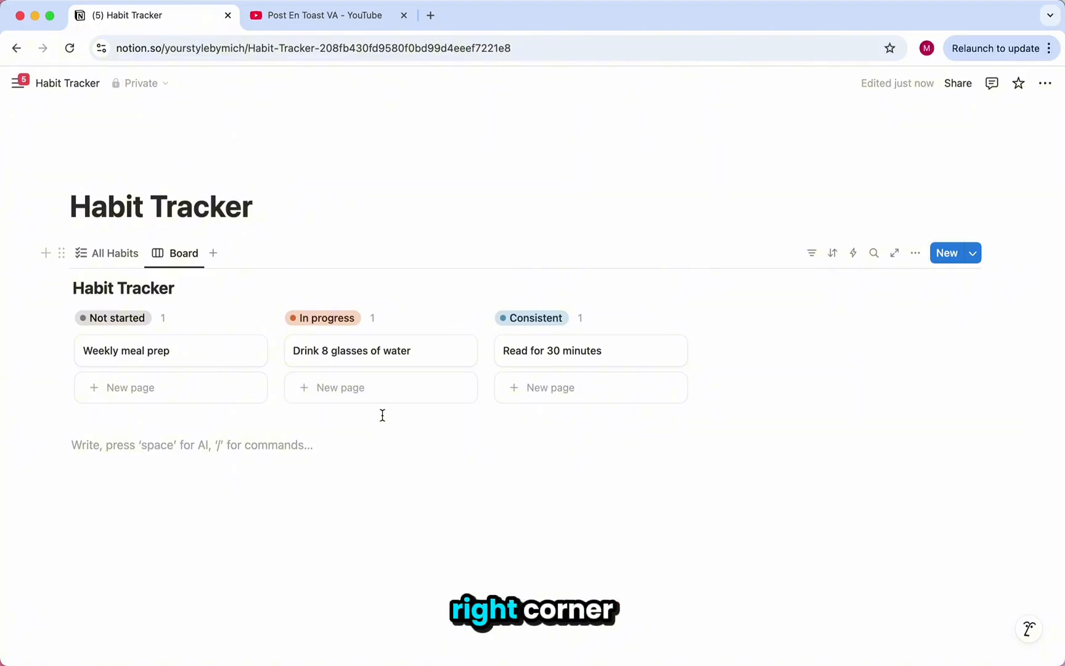
Step: Try grouping the board by Frequency and return its grouping to Status
{"action": "left_click", "coordinate": [915, 259]}
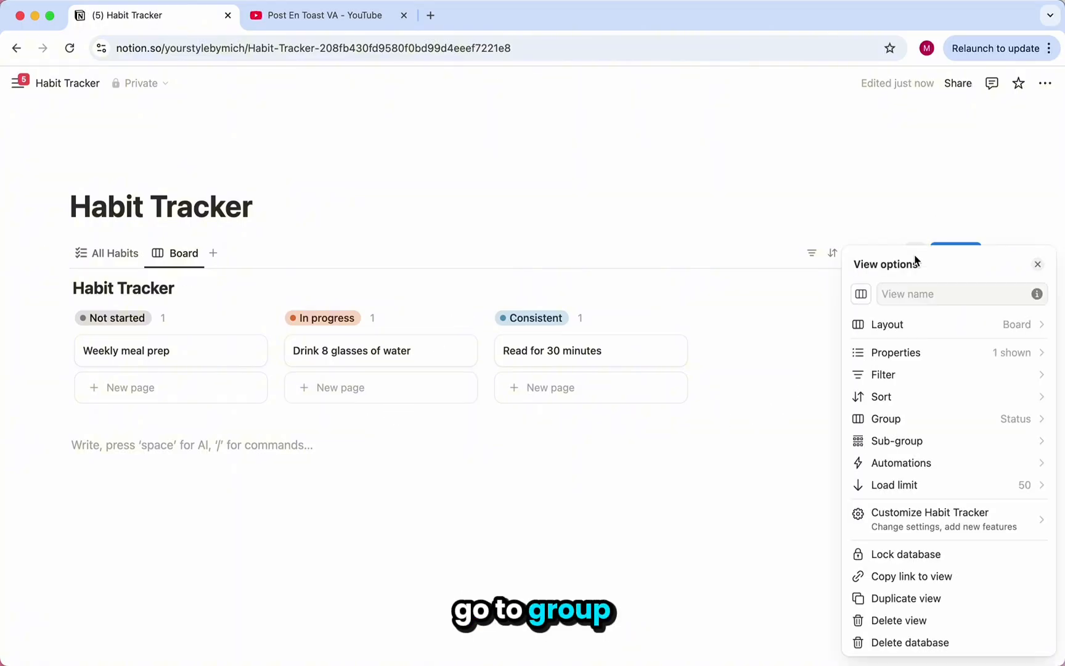
{"action": "left_click", "coordinate": [925, 420]}
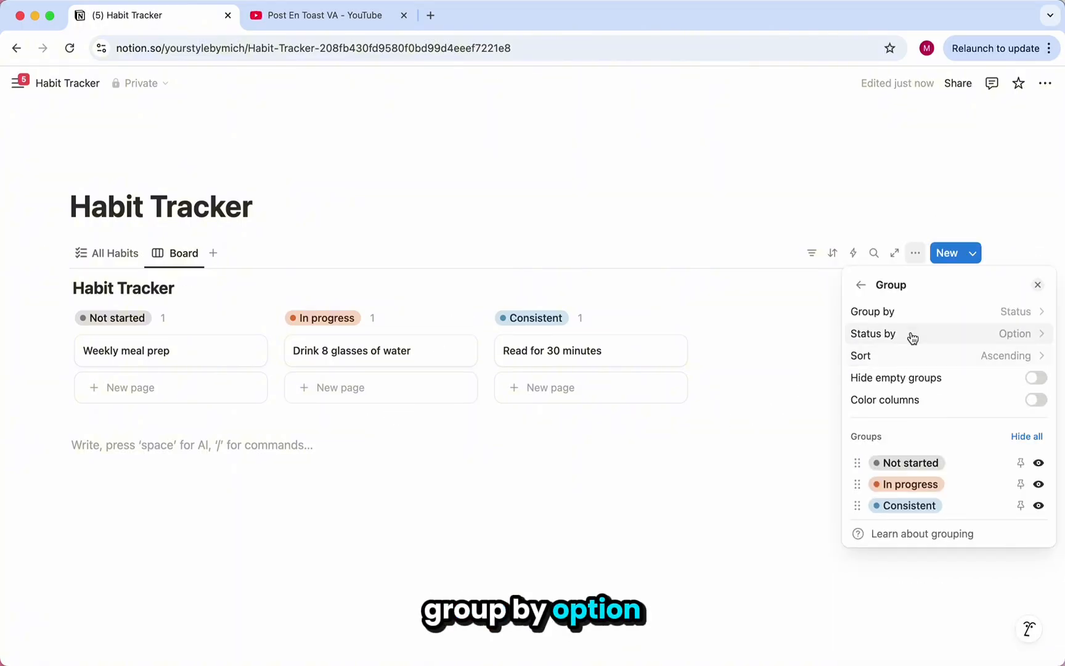
{"action": "left_click", "coordinate": [916, 311]}
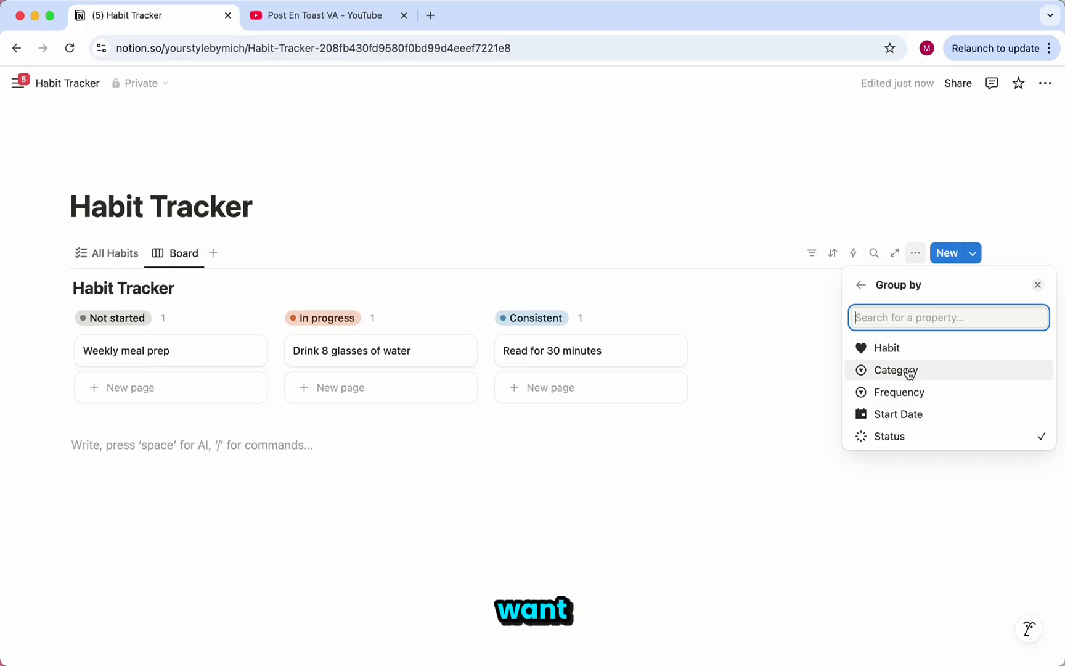
{"action": "left_click", "coordinate": [907, 392]}
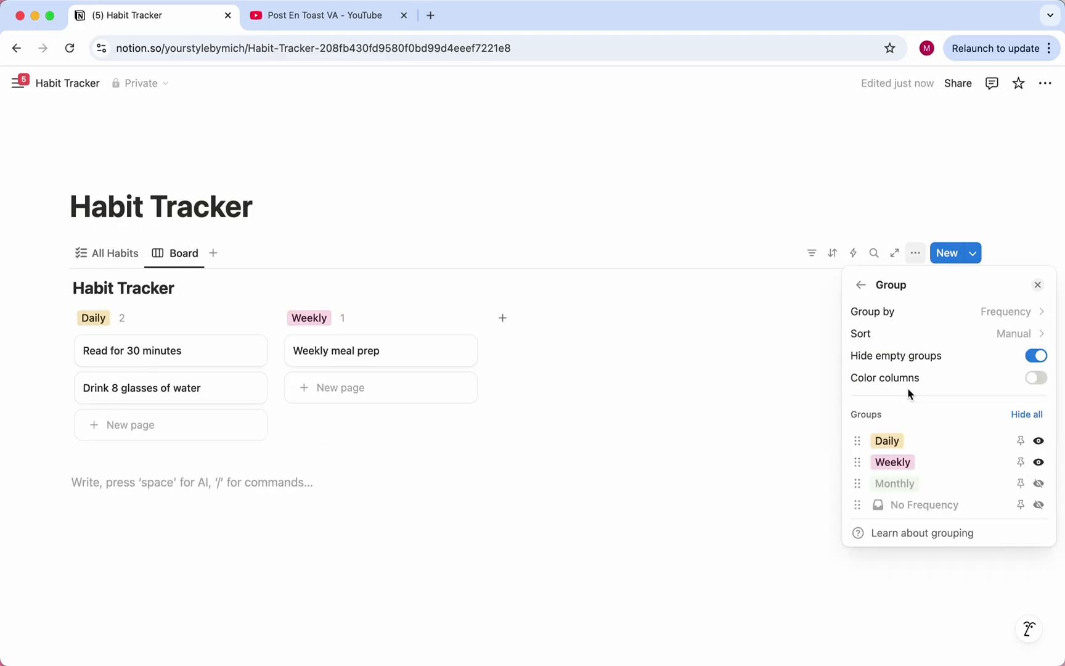
{"action": "left_click", "coordinate": [904, 321]}
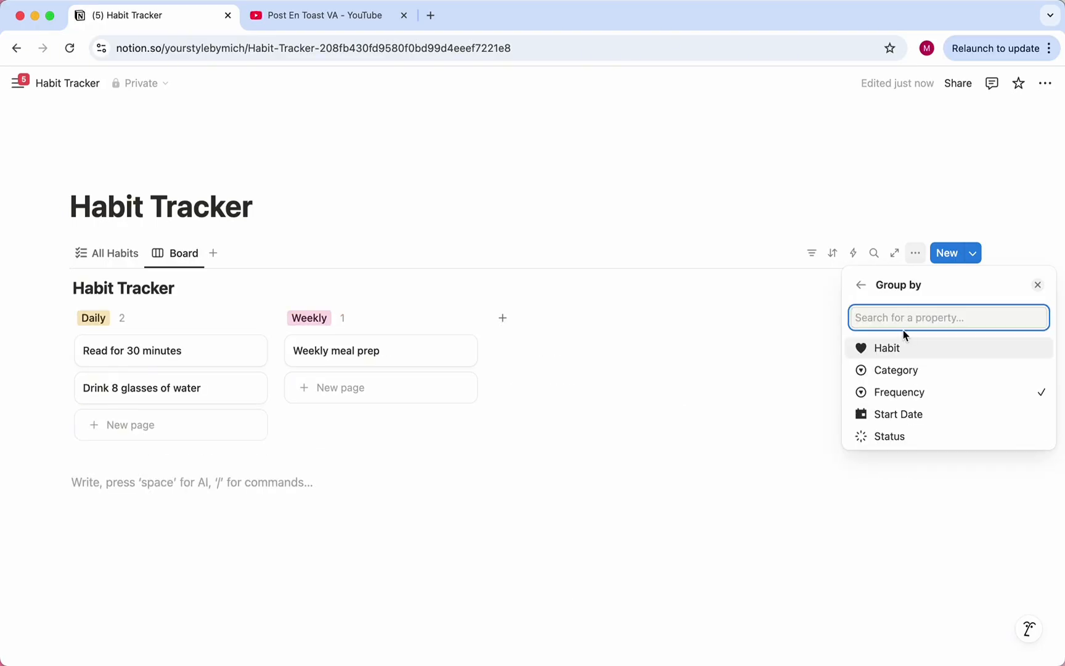
{"action": "left_click", "coordinate": [897, 438]}
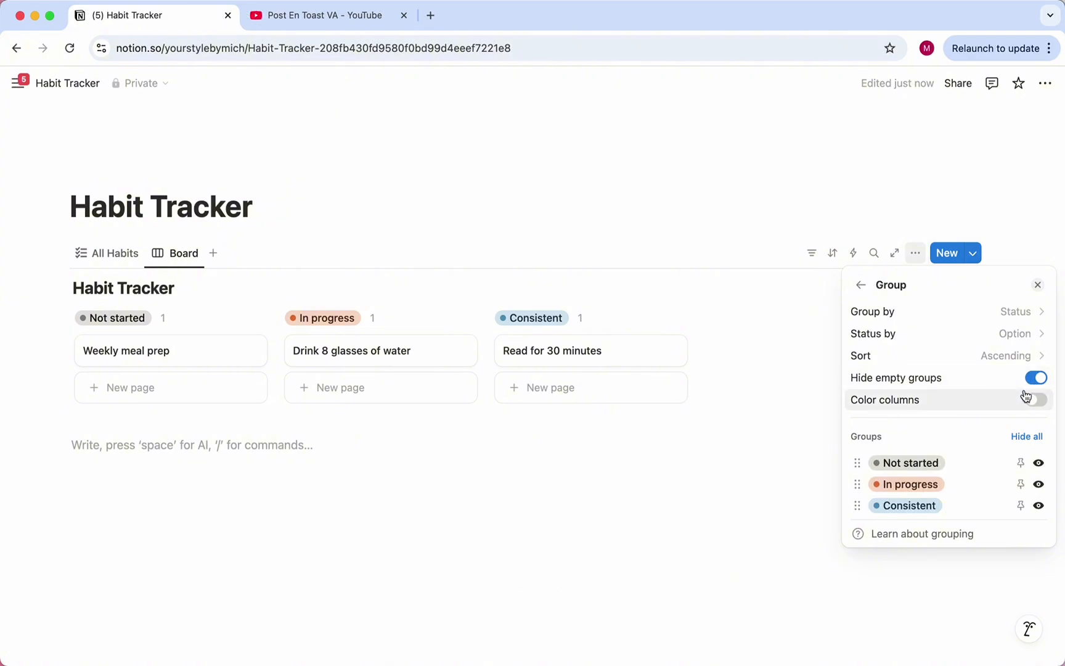
Step: Show the Frequency property on the board's cards, leaving Category hidden
{"action": "left_click", "coordinate": [750, 404]}
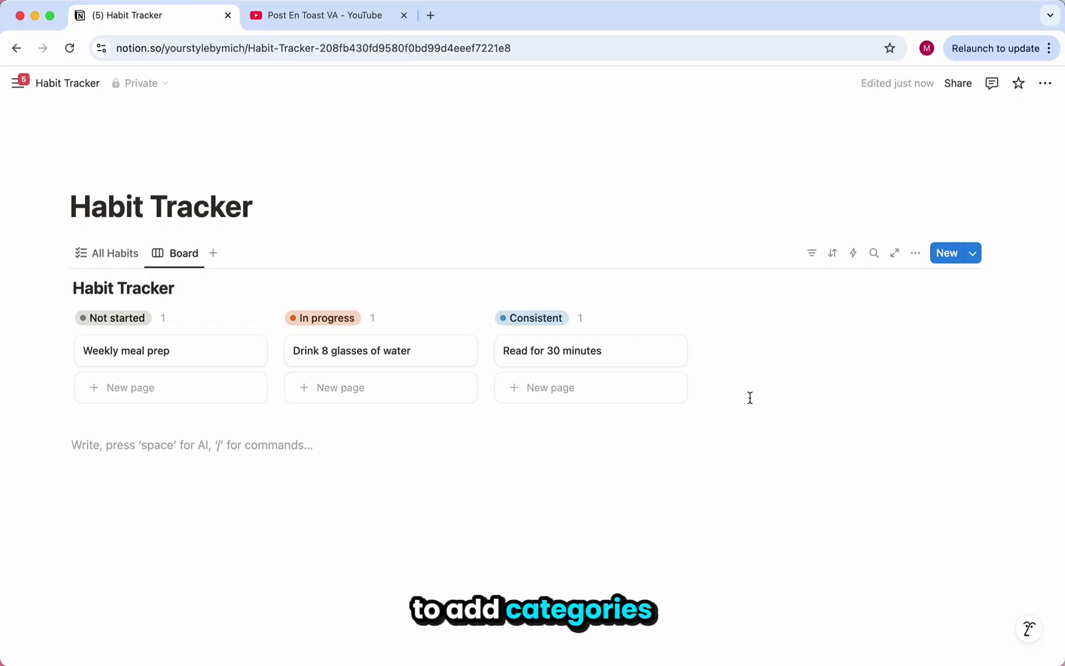
{"action": "left_click", "coordinate": [915, 256]}
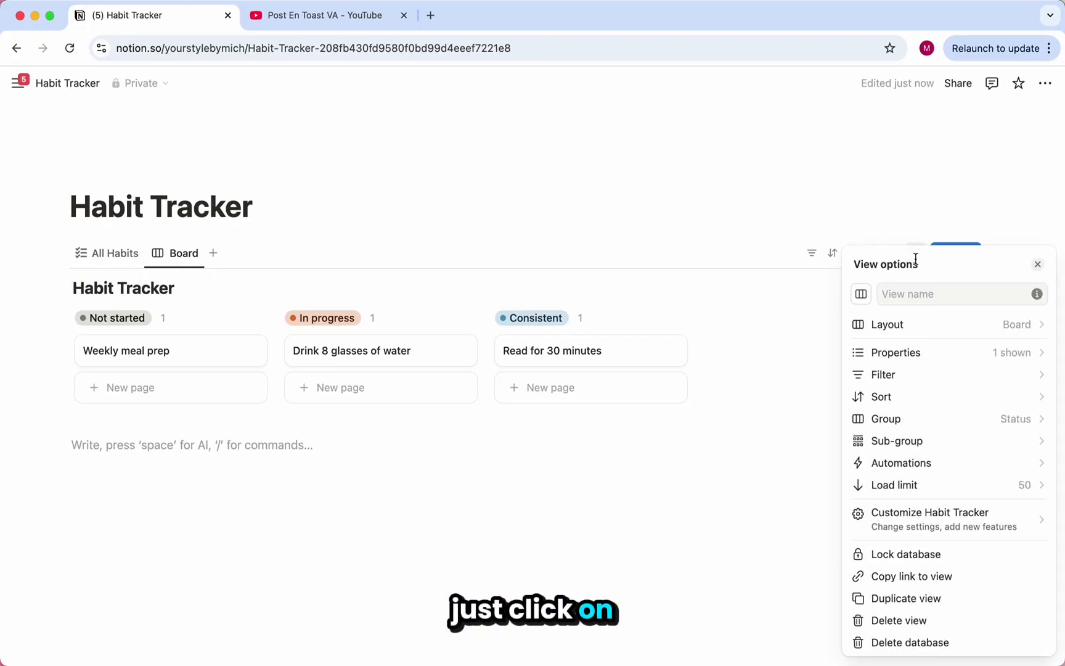
{"action": "left_click", "coordinate": [926, 352]}
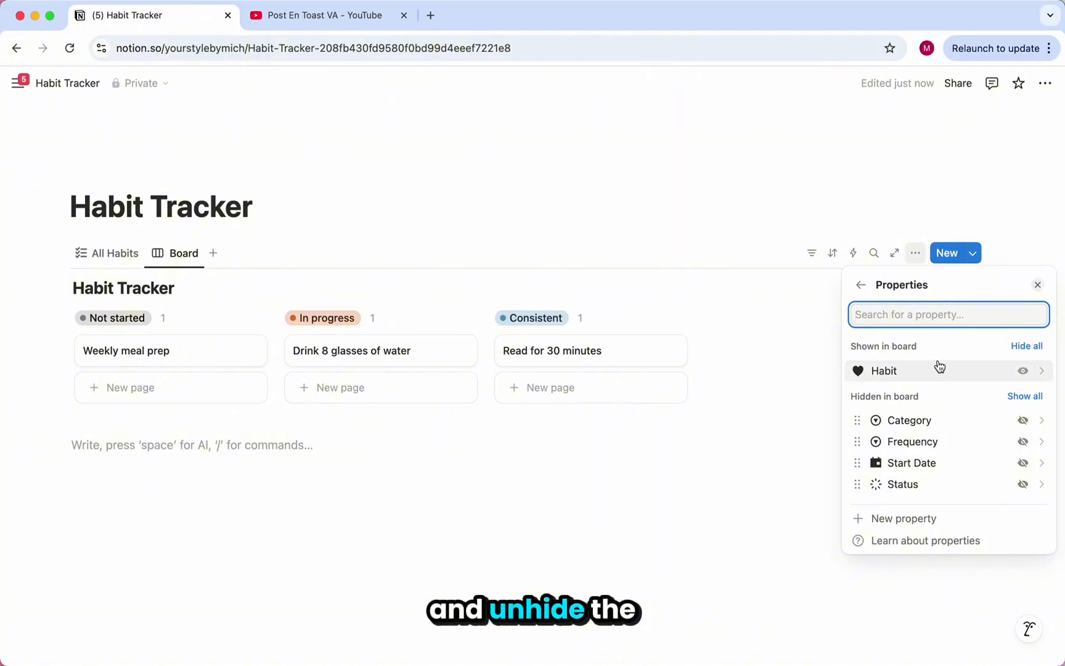
{"action": "left_click", "coordinate": [1023, 421]}
{"action": "left_click", "coordinate": [1024, 398]}
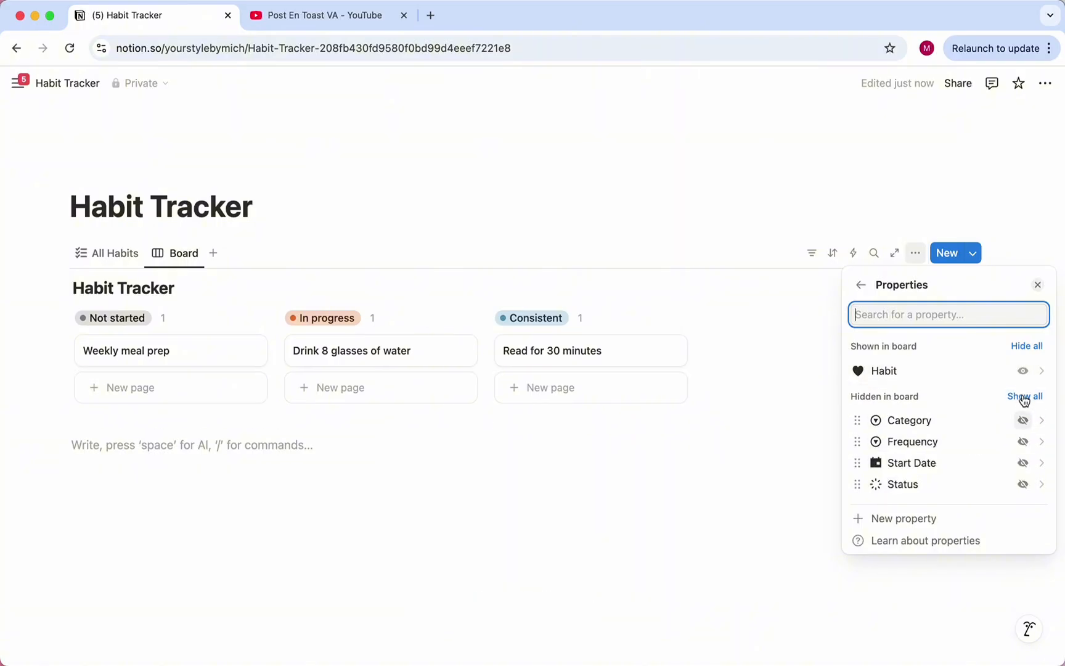
{"action": "left_click", "coordinate": [1023, 442]}
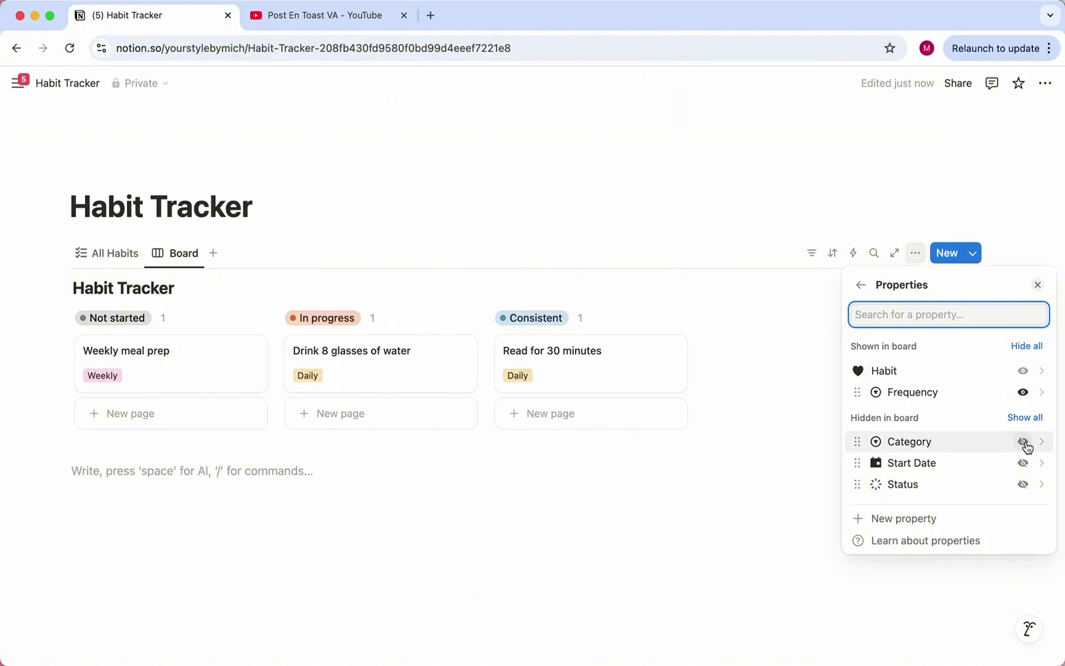
Step: Rename the Board view to "Daily Dashboard" and give it a circular-arrows icon
{"action": "left_click", "coordinate": [175, 253]}
{"action": "left_click", "coordinate": [191, 302]}
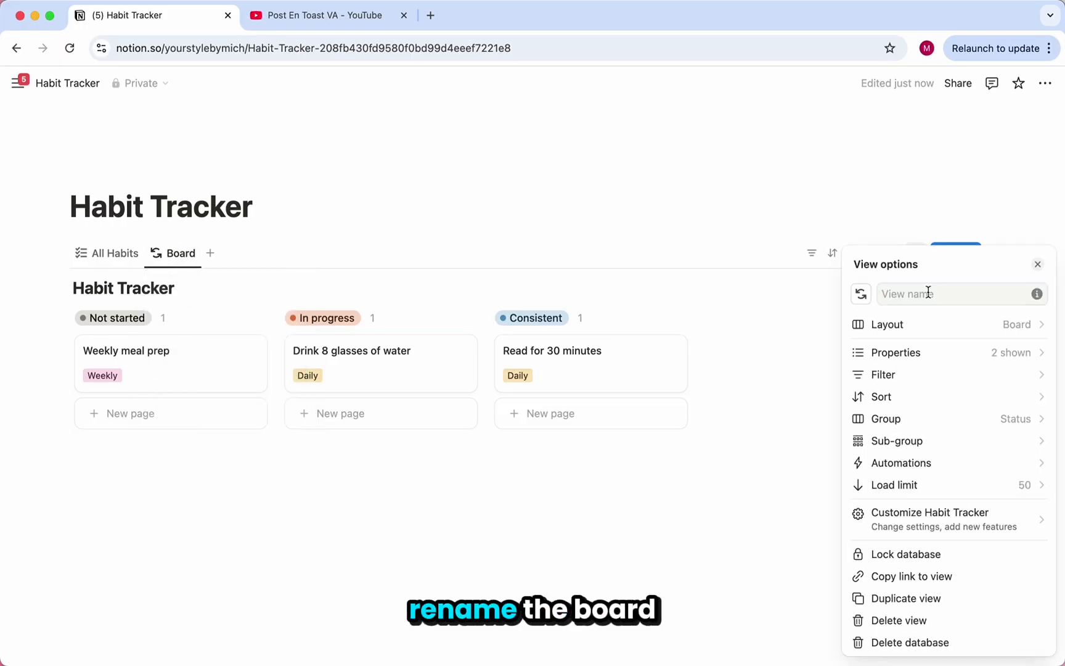
{"action": "type", "text": "Daily Dashboard"}
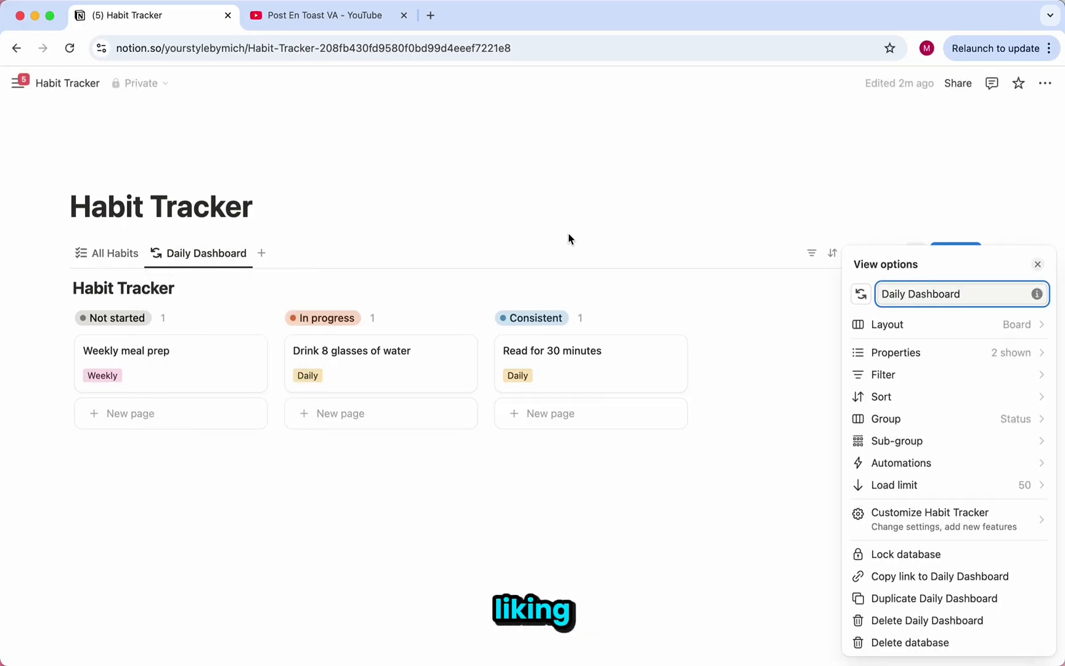
{"action": "left_click", "coordinate": [300, 230]}
Step: Add a Calendar view to the Habit Tracker database beside the Daily Dashboard view
{"action": "left_click", "coordinate": [263, 253]}
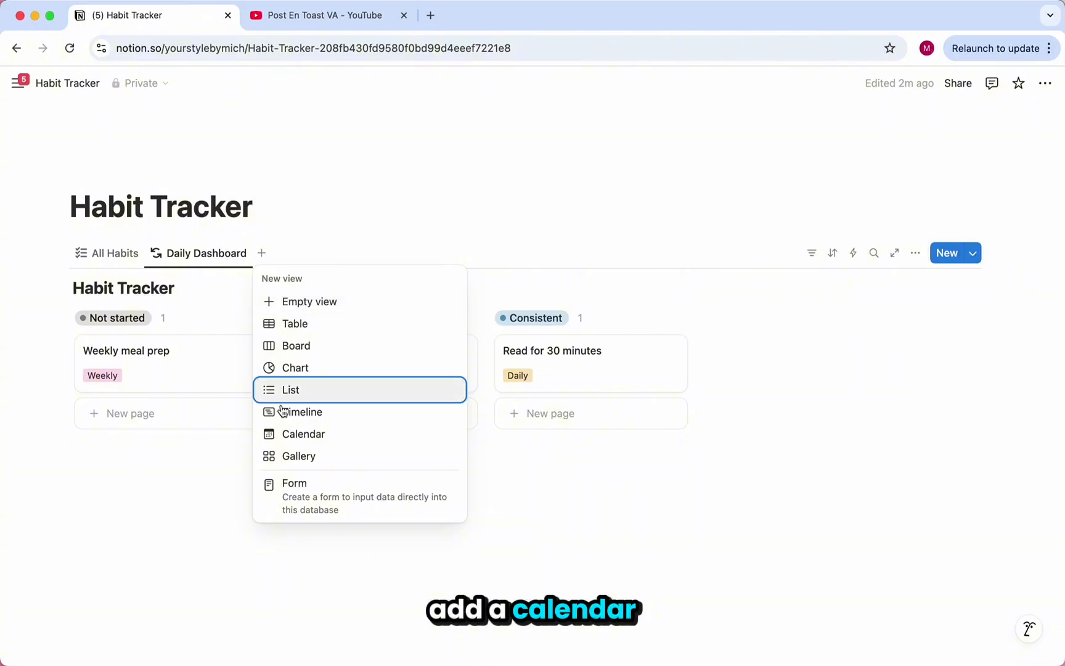
{"action": "left_click", "coordinate": [368, 434]}
{"action": "scroll", "coordinate": [1005, 395], "scroll_direction": "down", "scroll_amount": 3}
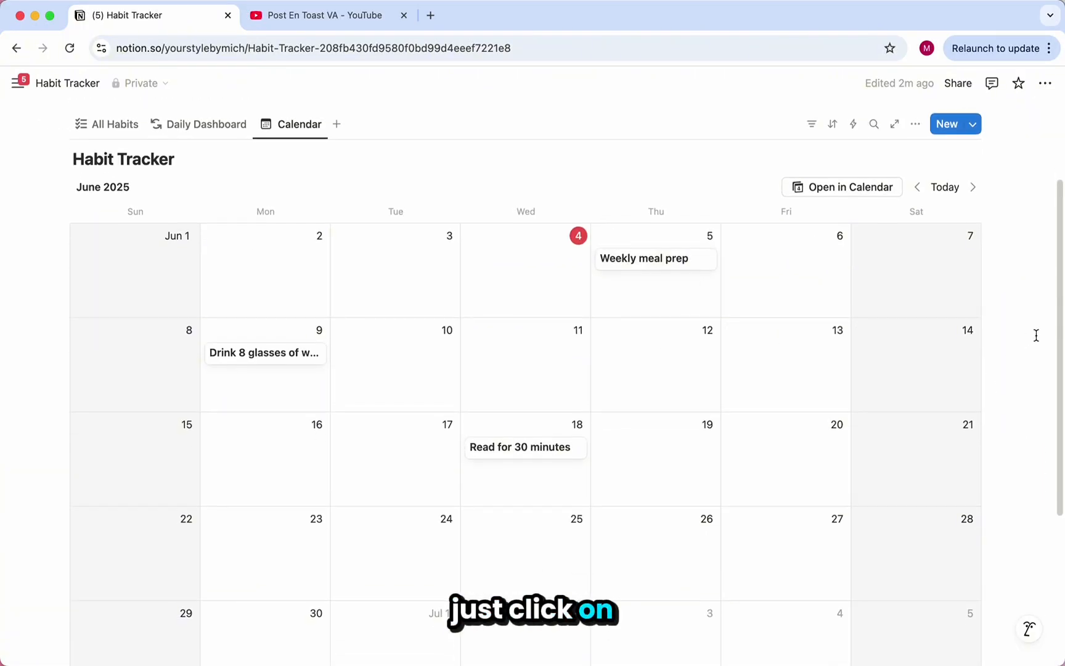
Step: Try showing the calendar as Week and return it to Month
{"action": "scroll", "coordinate": [989, 311], "scroll_direction": "up", "scroll_amount": 2}
{"action": "left_click", "coordinate": [917, 156]}
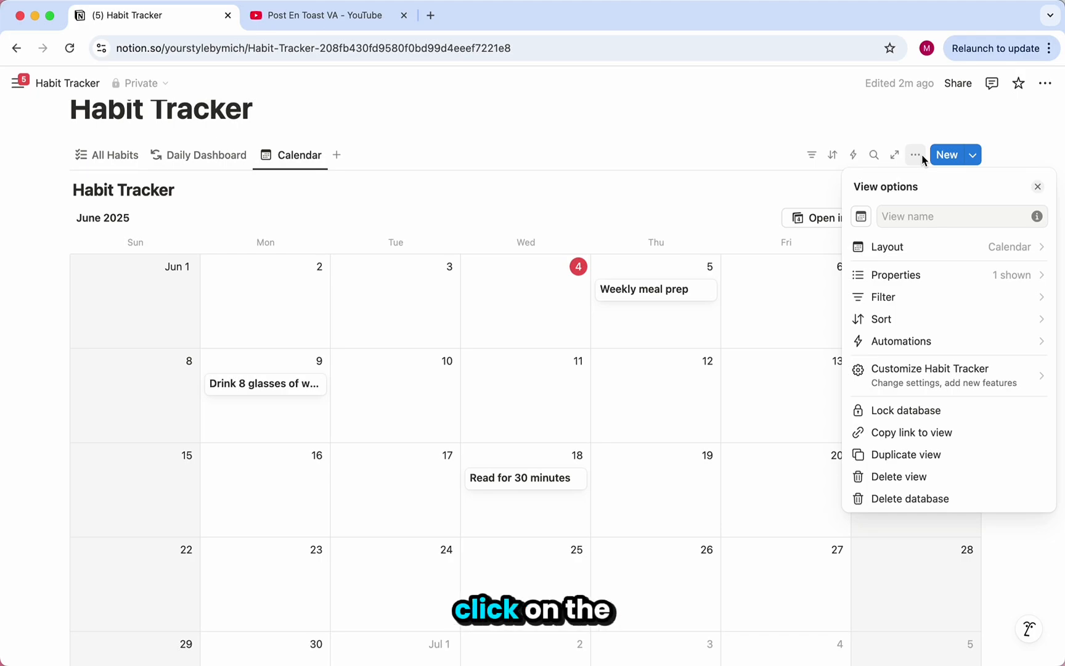
{"action": "left_click", "coordinate": [967, 256]}
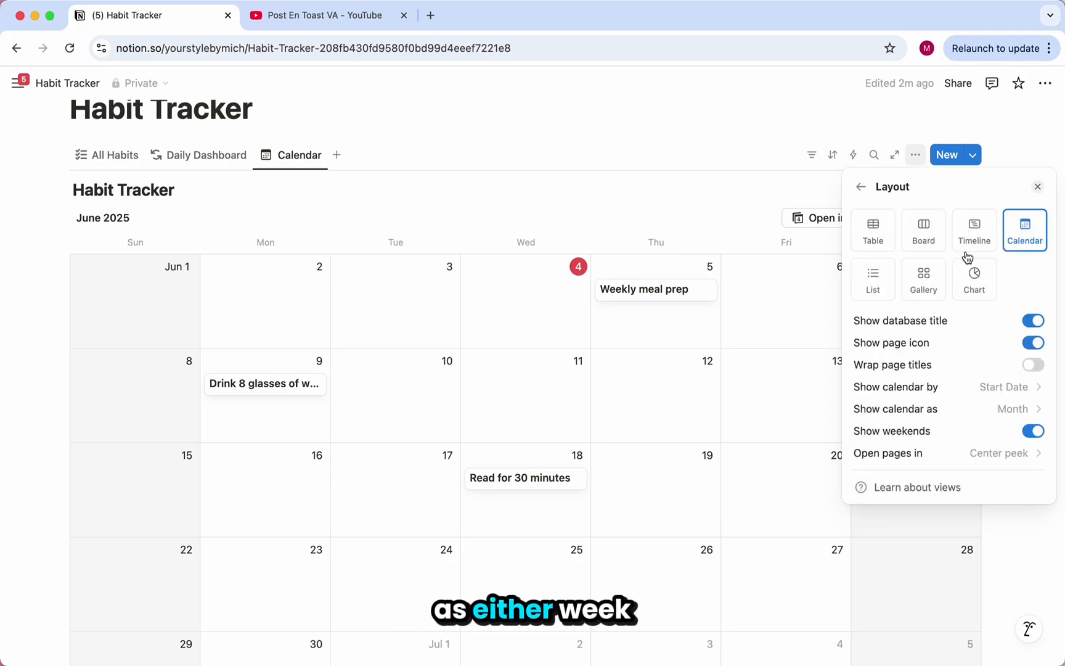
{"action": "left_click", "coordinate": [978, 408]}
{"action": "left_click", "coordinate": [975, 455]}
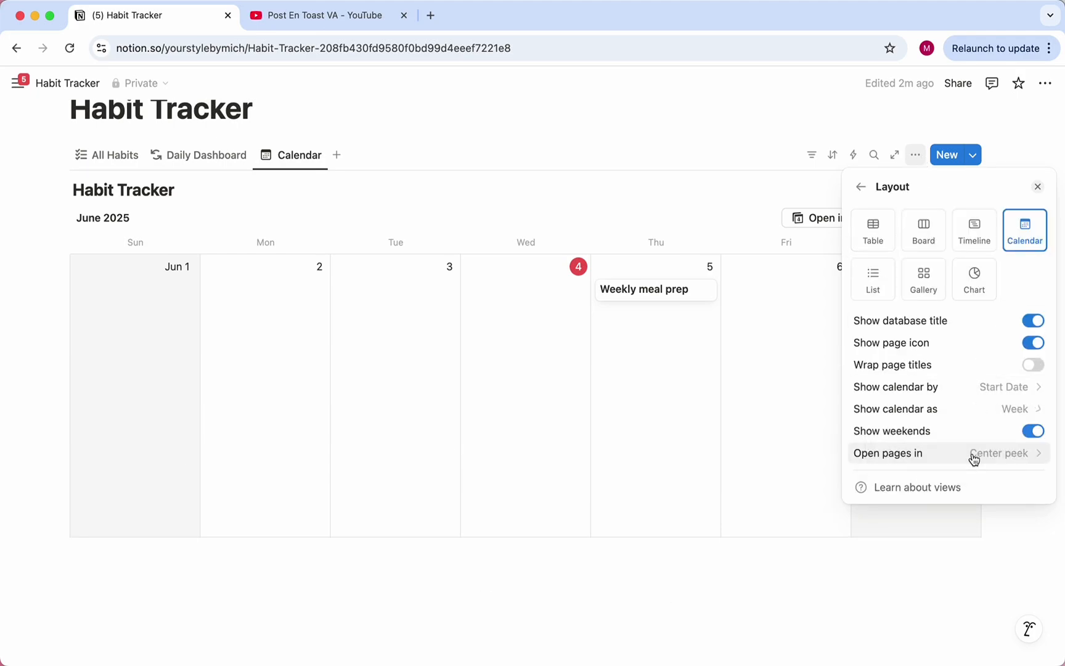
{"action": "left_click", "coordinate": [984, 411]}
{"action": "left_click", "coordinate": [982, 435]}
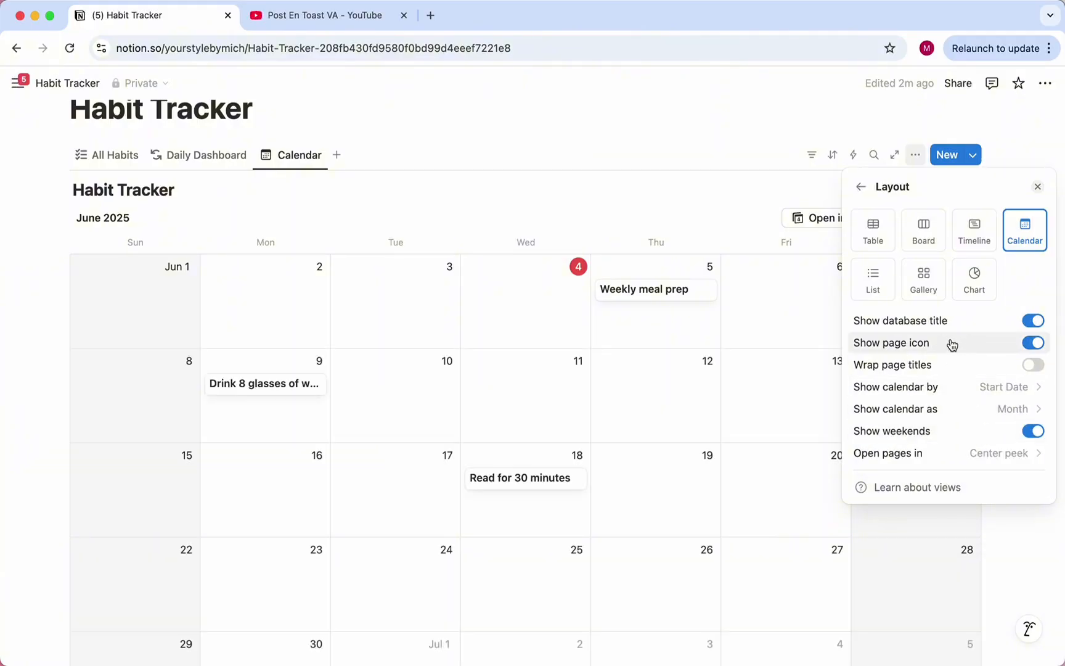
Step: Try showing Frequency, Start Date and Status one at a time on the calendar entries, hiding each again
{"action": "left_click", "coordinate": [861, 186]}
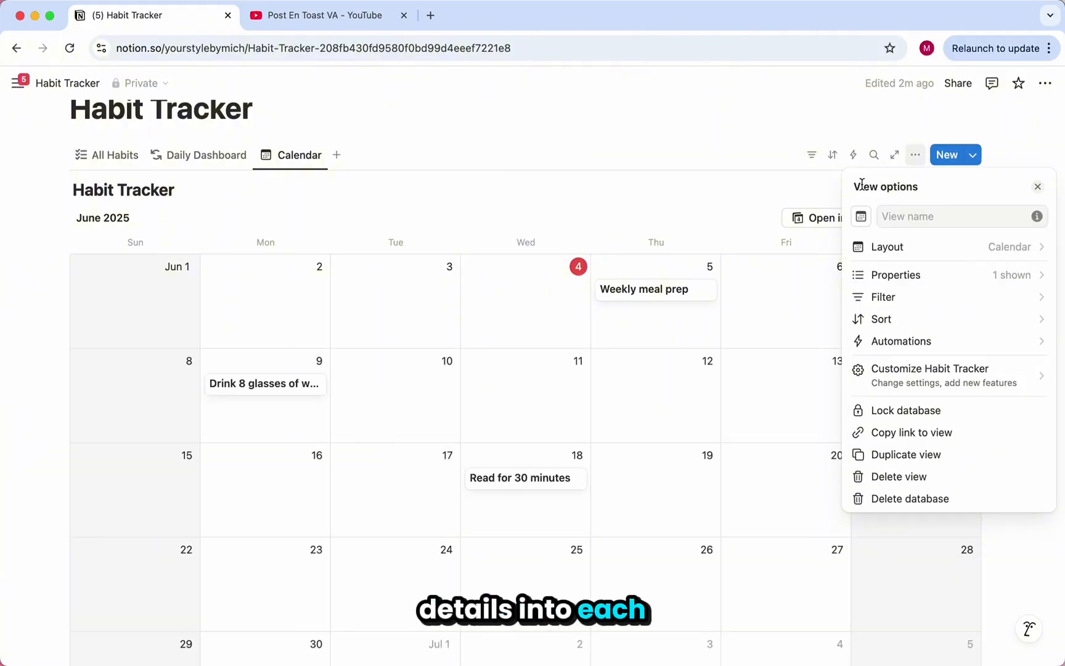
{"action": "left_click", "coordinate": [944, 281]}
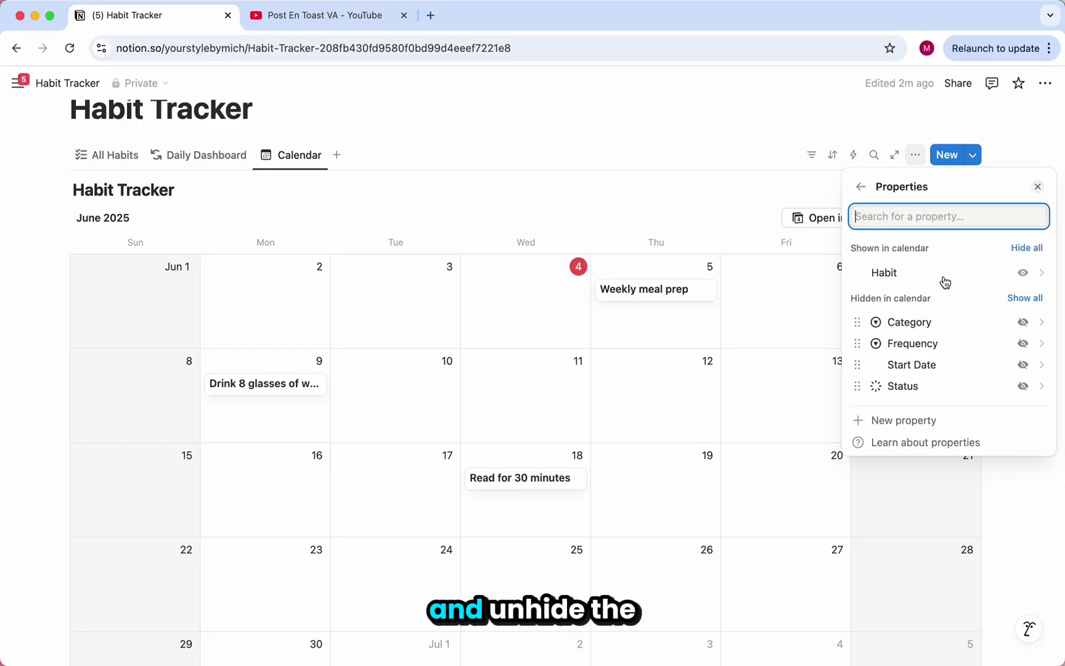
{"action": "left_click", "coordinate": [1023, 344]}
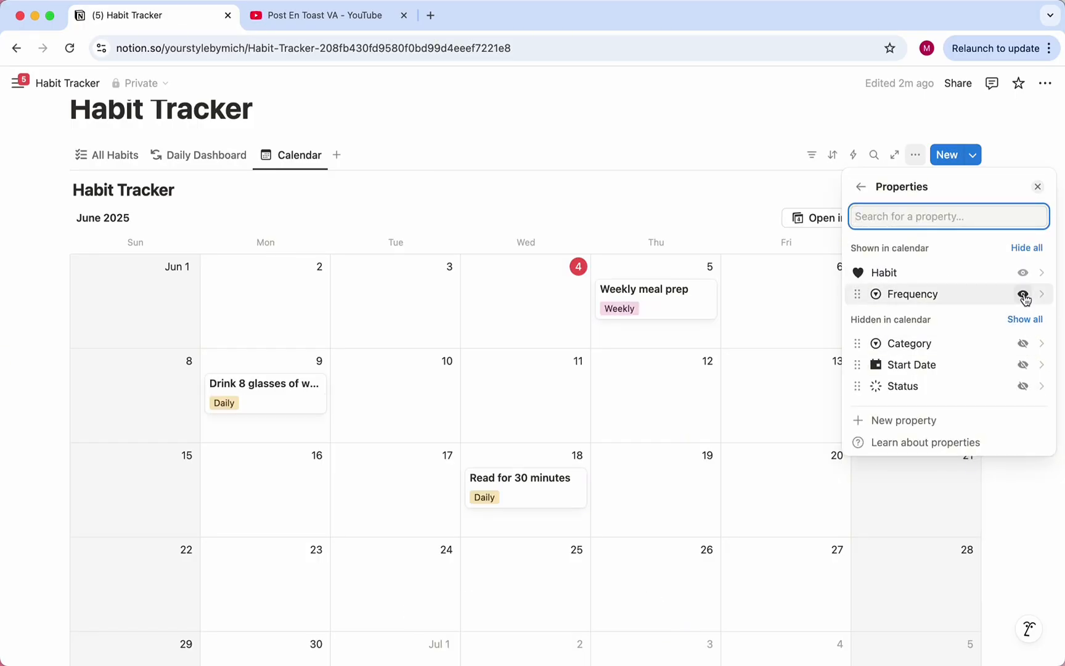
{"action": "left_click", "coordinate": [1024, 296]}
{"action": "left_click", "coordinate": [1024, 365]}
{"action": "left_click", "coordinate": [1024, 295]}
{"action": "left_click", "coordinate": [1023, 387]}
{"action": "left_click", "coordinate": [1023, 294]}
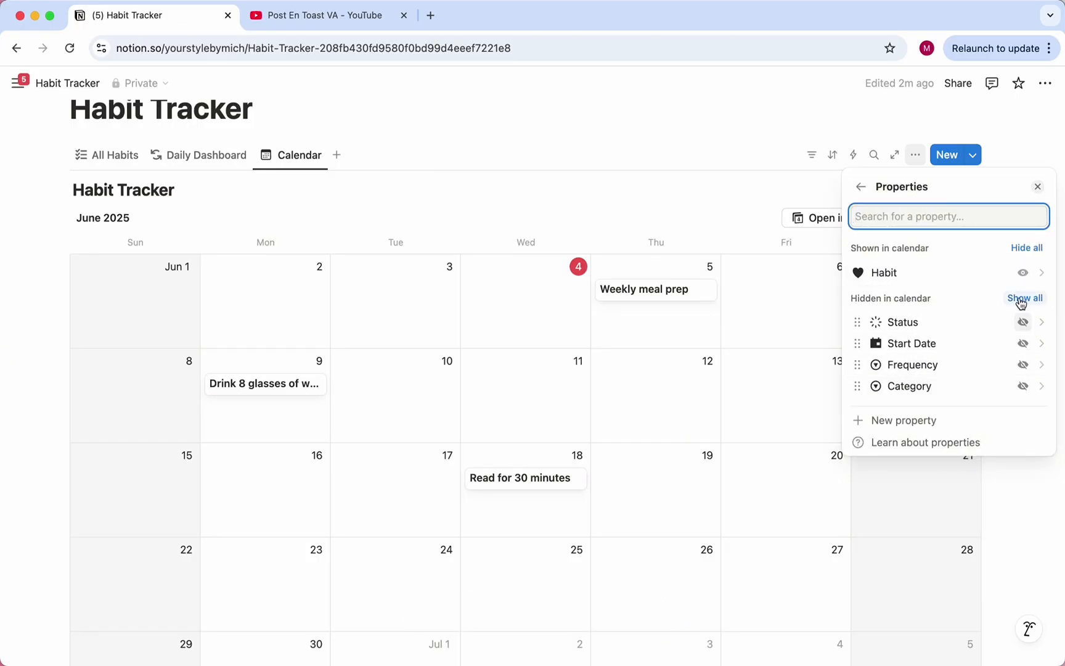
{"action": "left_click", "coordinate": [719, 197]}
Step: Return to the All Habits view and insert a button block between the page title and the database
{"action": "left_click", "coordinate": [115, 155]}
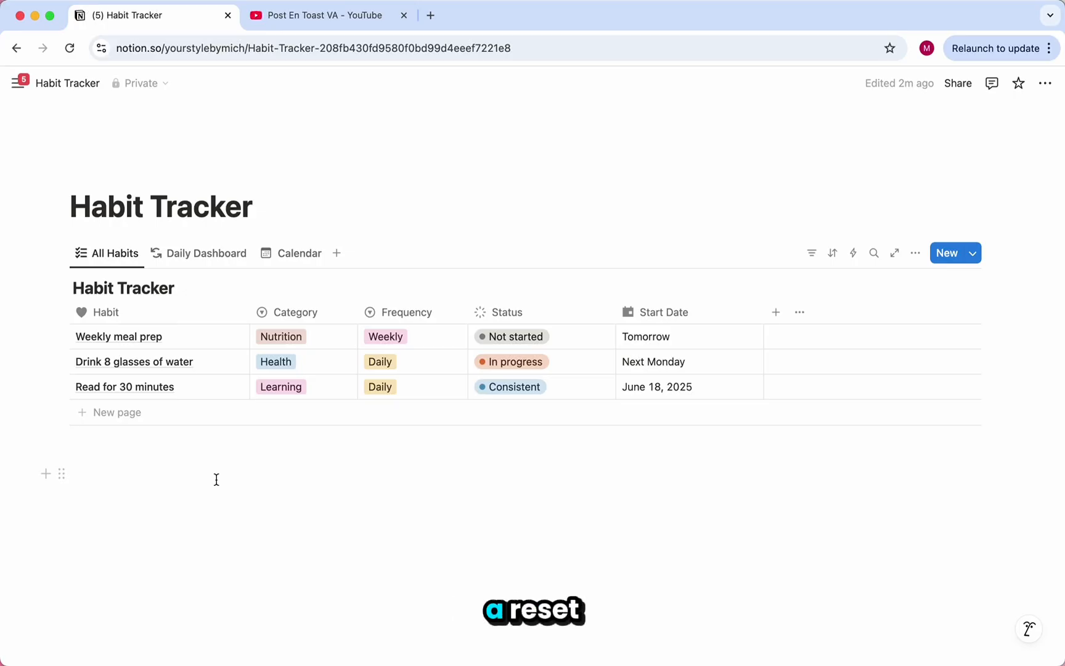
{"action": "left_click", "coordinate": [273, 211]}
{"action": "key", "text": "Return"}
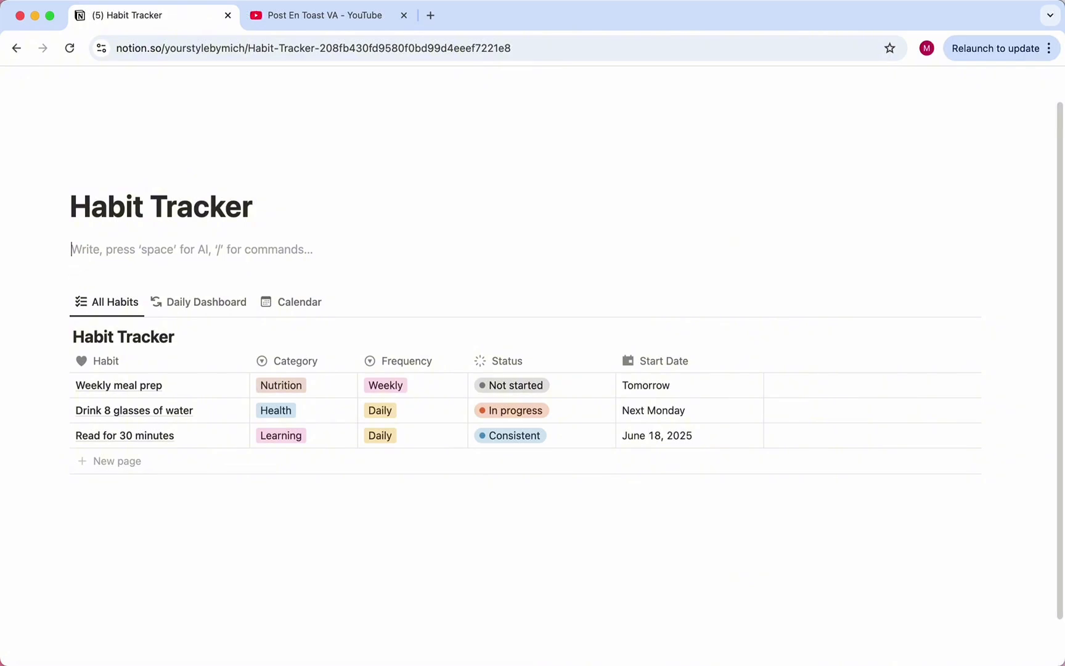
{"action": "type", "text": "/but"}
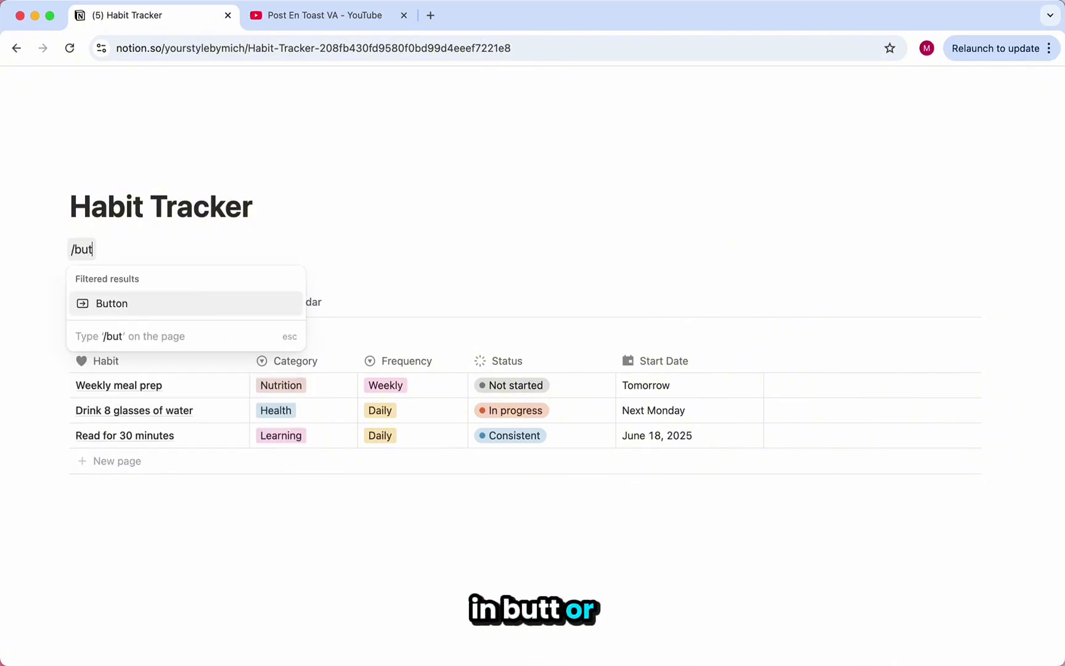
{"action": "left_click", "coordinate": [238, 302]}
Step: Name the button "Reset" and give it a green circular-arrows icon
{"action": "type", "text": "Rese"}
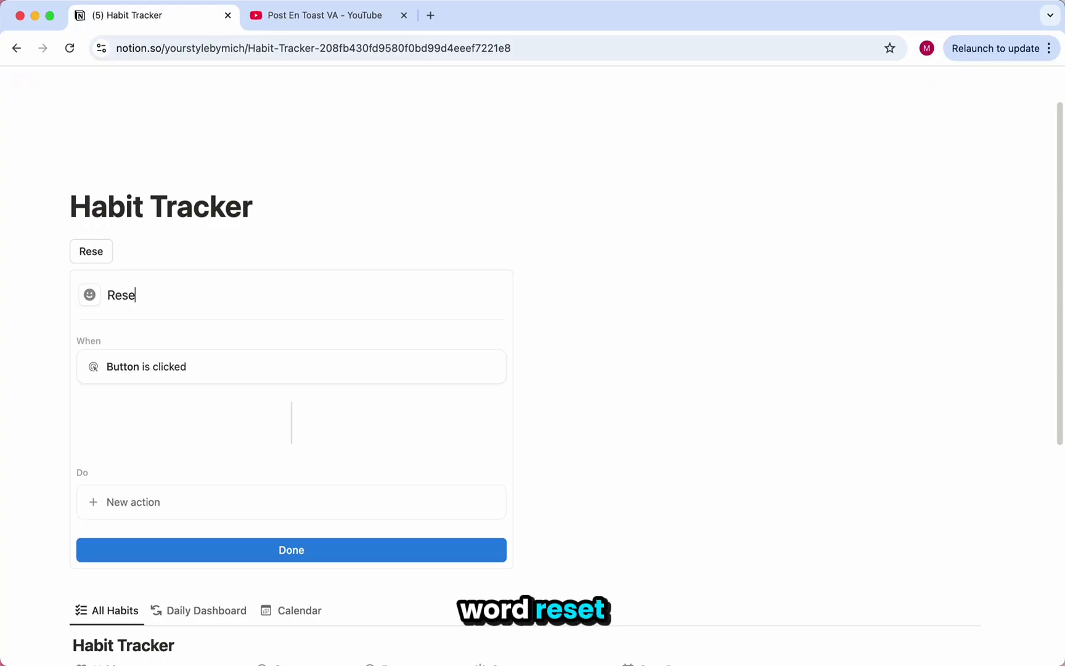
{"action": "type", "text": "t"}
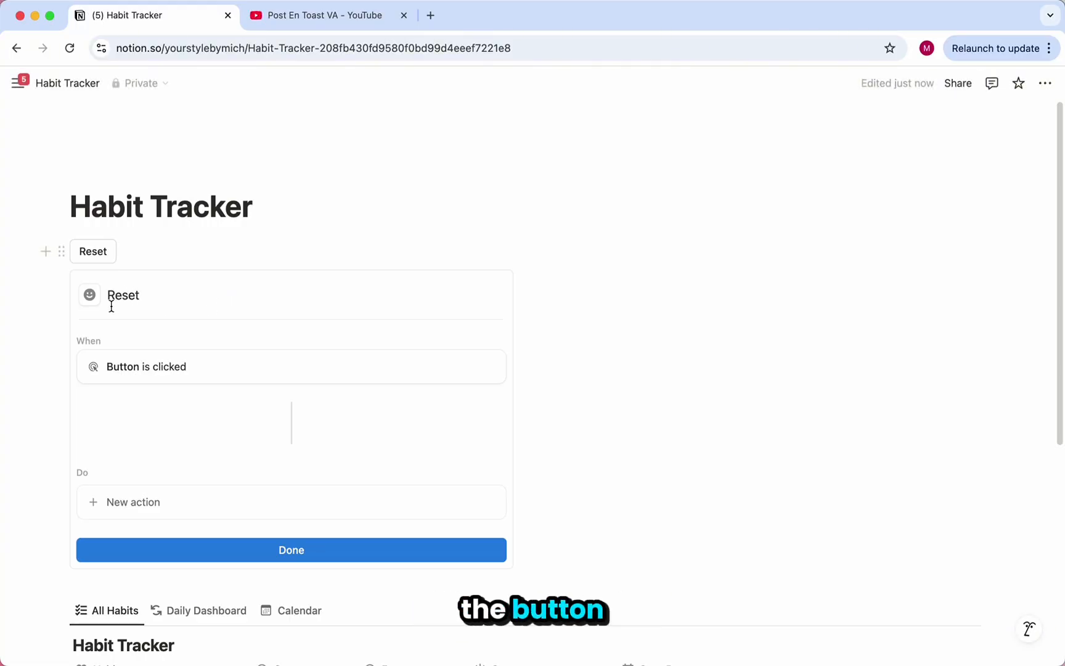
{"action": "left_click", "coordinate": [90, 296]}
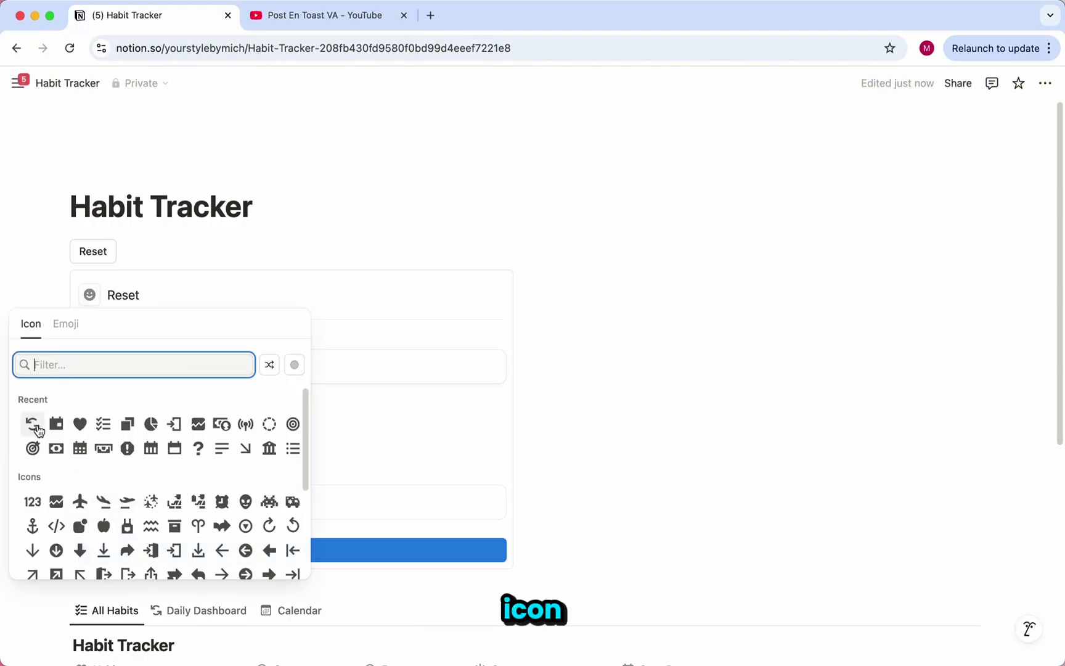
{"action": "mouse_move", "coordinate": [38, 425]}
{"action": "left_click", "coordinate": [35, 475]}
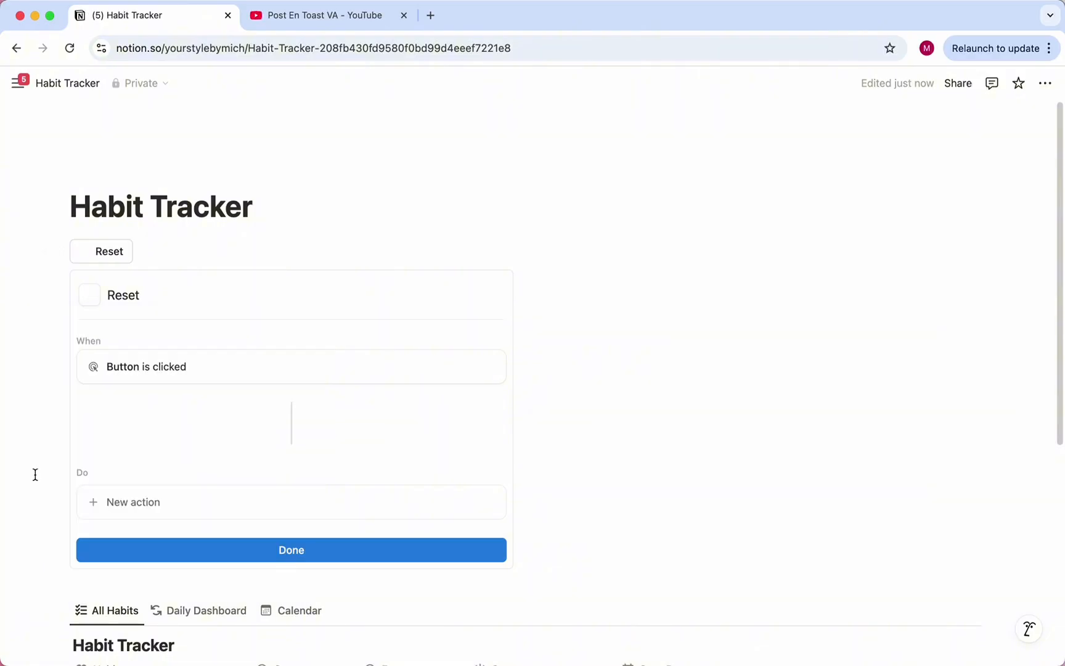
Step: Add an action to the Reset button that edits all pages in the Habit Tracker database
{"action": "left_click", "coordinate": [146, 510]}
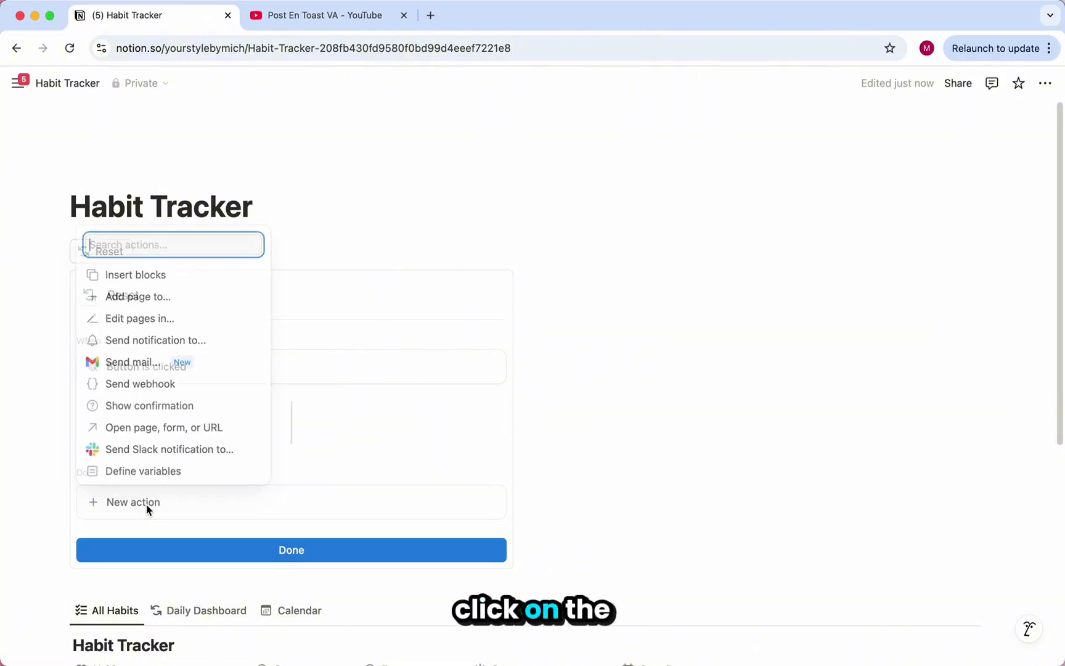
{"action": "left_click", "coordinate": [141, 316]}
{"action": "left_click", "coordinate": [211, 504]}
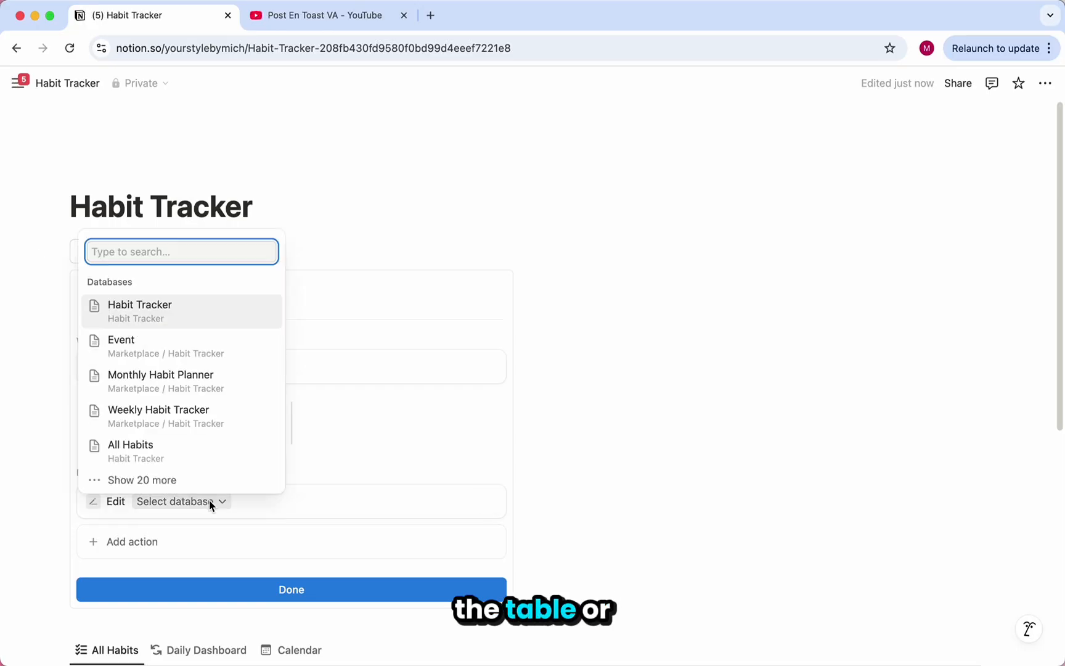
{"action": "left_click", "coordinate": [198, 317]}
Step: Choose Category as the first property the Reset action edits, leaving its value empty
{"action": "scroll", "coordinate": [253, 424], "scroll_direction": "down", "scroll_amount": 5}
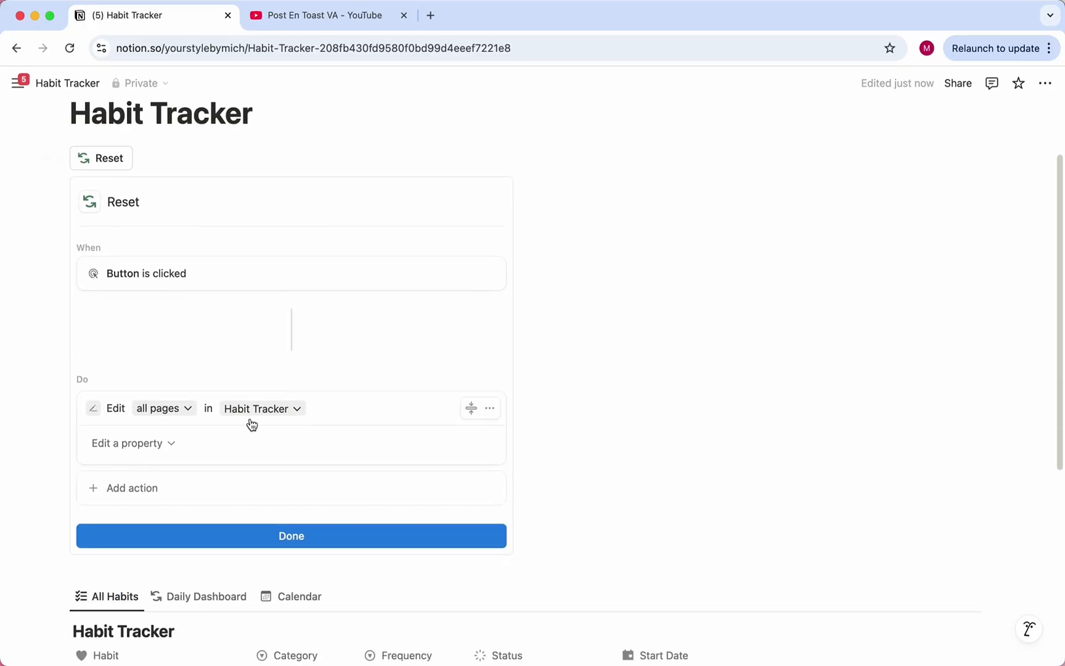
{"action": "scroll", "coordinate": [183, 450], "scroll_direction": "down", "scroll_amount": 1}
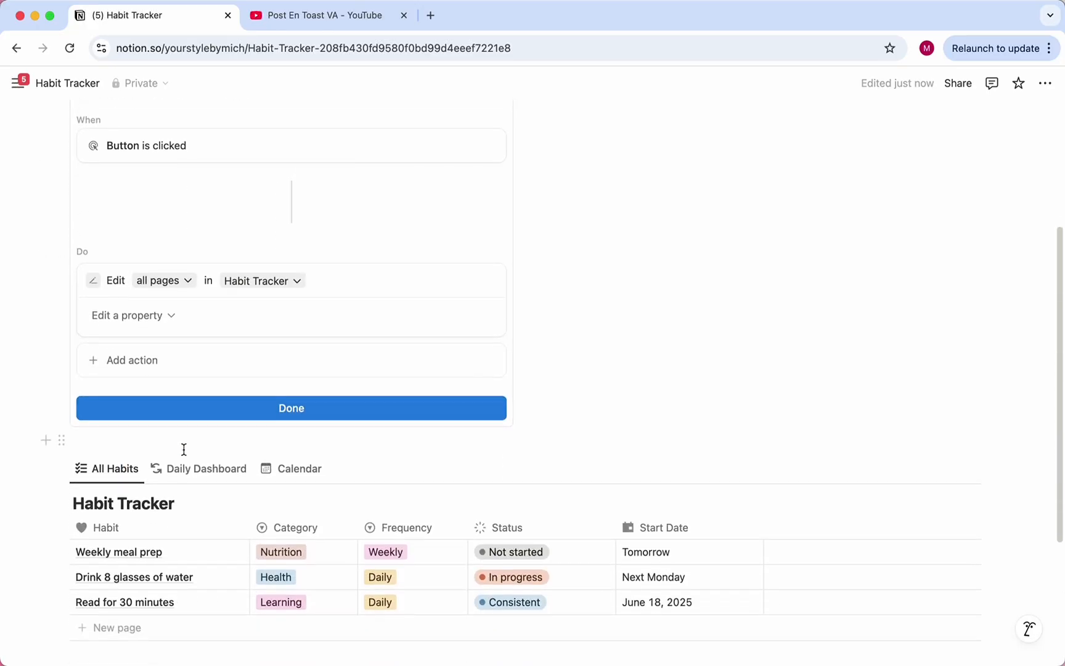
{"action": "left_click", "coordinate": [164, 322]}
{"action": "left_click", "coordinate": [162, 379]}
{"action": "scroll", "coordinate": [188, 364], "scroll_direction": "down", "scroll_amount": 2}
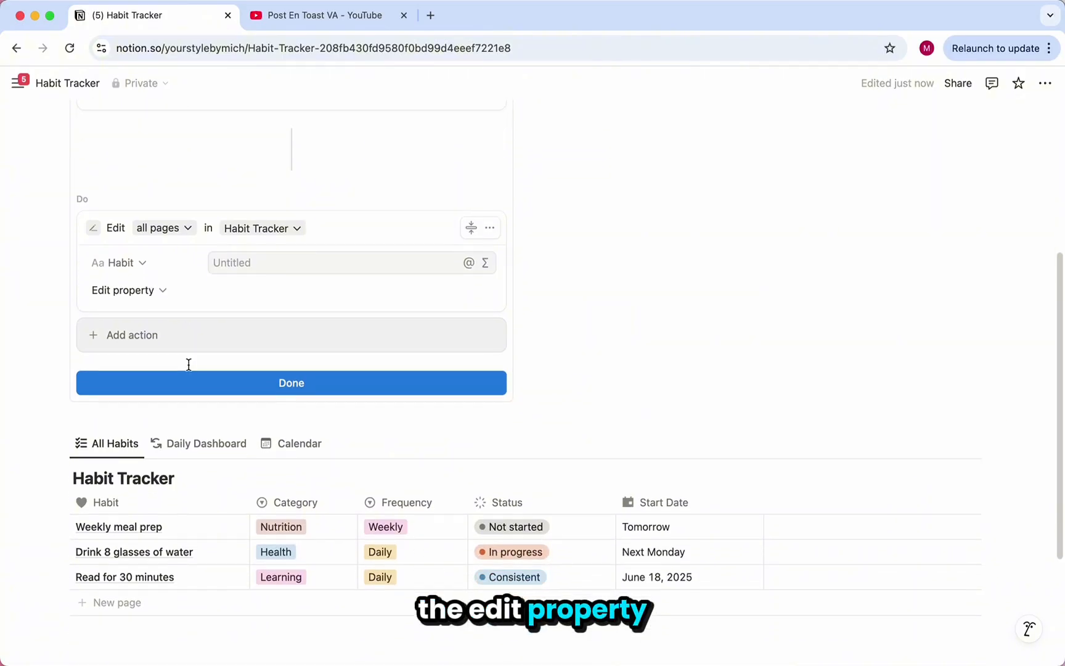
{"action": "left_click", "coordinate": [139, 254]}
{"action": "left_click", "coordinate": [139, 316]}
Step: Add Habit, Frequency, Start Date and Status with empty values to the Reset action and save the button
{"action": "left_click", "coordinate": [141, 279]}
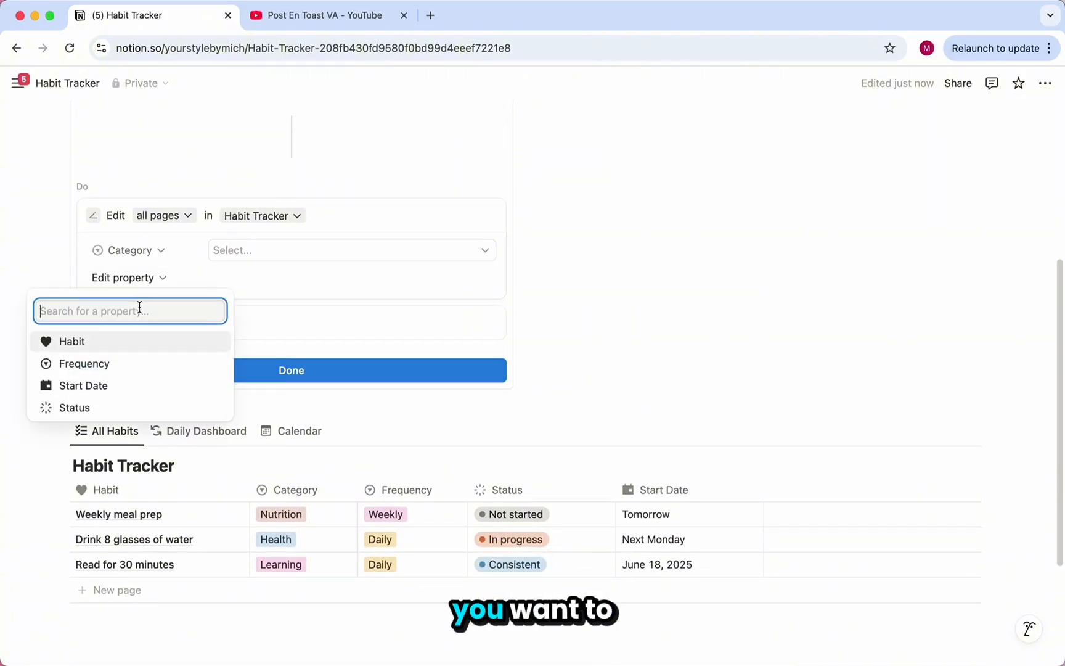
{"action": "left_click", "coordinate": [141, 344]}
{"action": "left_click", "coordinate": [140, 305]}
{"action": "left_click", "coordinate": [146, 369]}
{"action": "left_click", "coordinate": [142, 332]}
{"action": "left_click", "coordinate": [146, 395]}
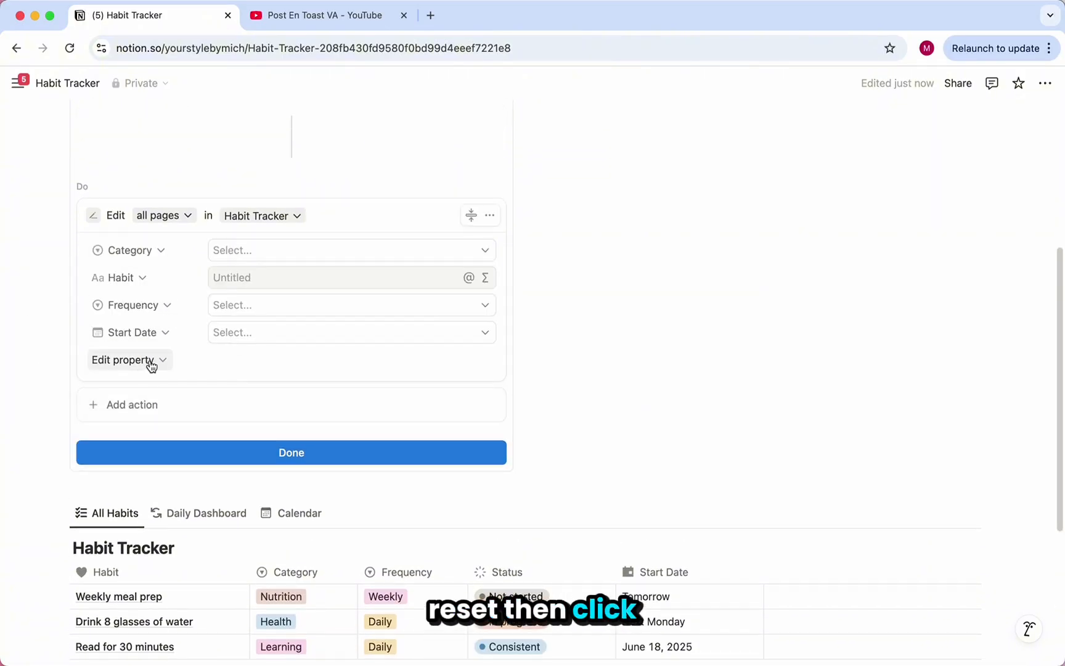
{"action": "left_click", "coordinate": [150, 359]}
{"action": "left_click", "coordinate": [161, 423]}
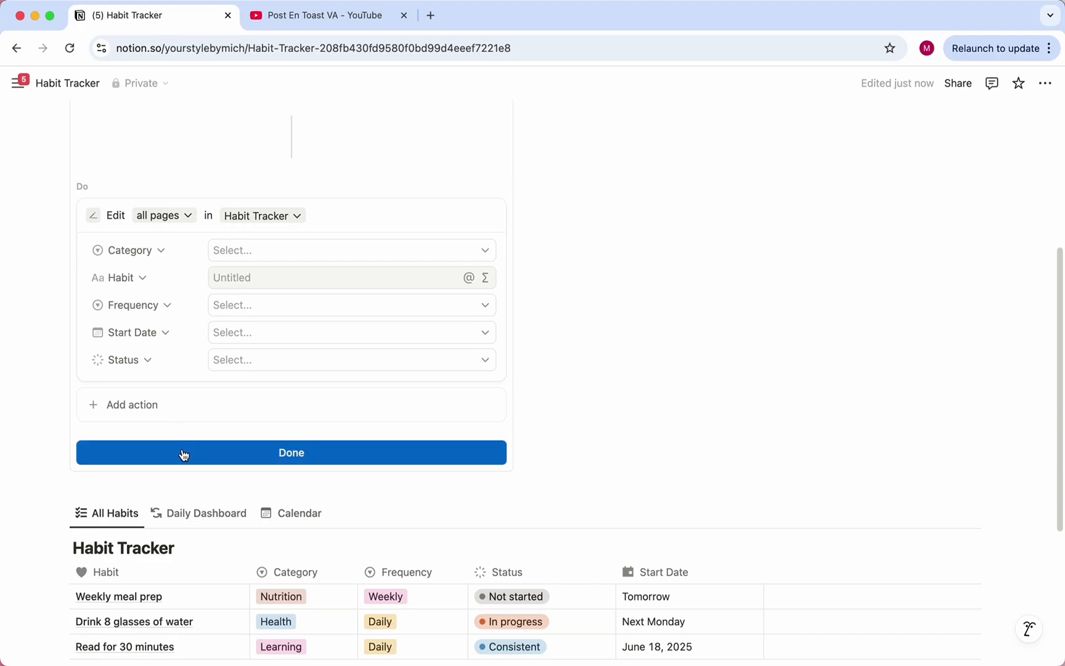
{"action": "left_click", "coordinate": [183, 452]}
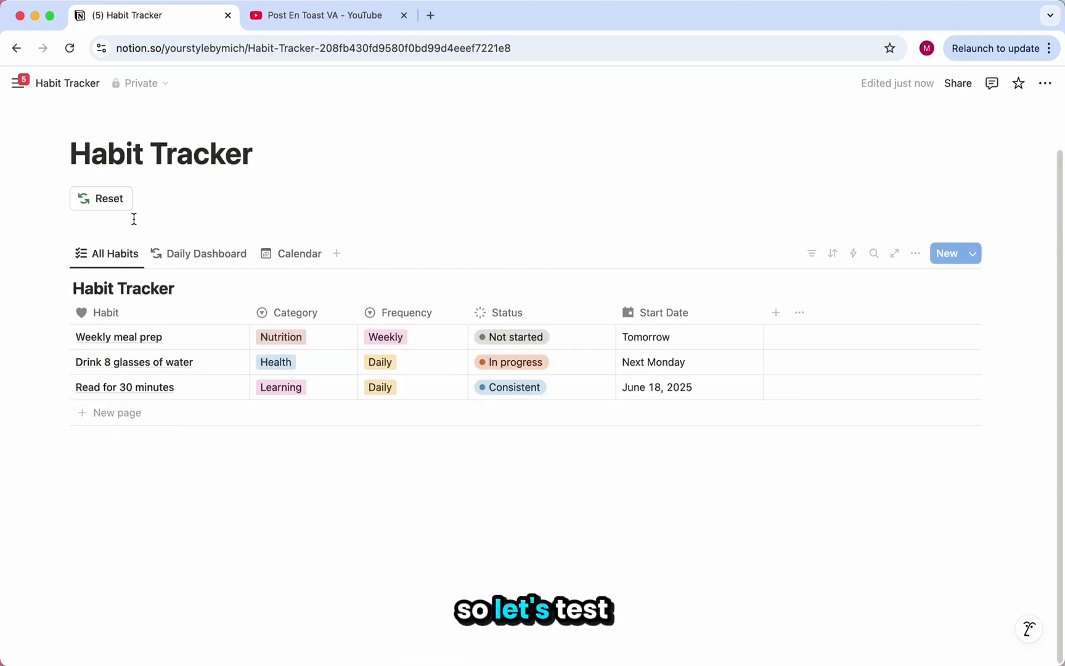
Step: Test the Reset button on the habits table and undo the reset
{"action": "left_click", "coordinate": [115, 203]}
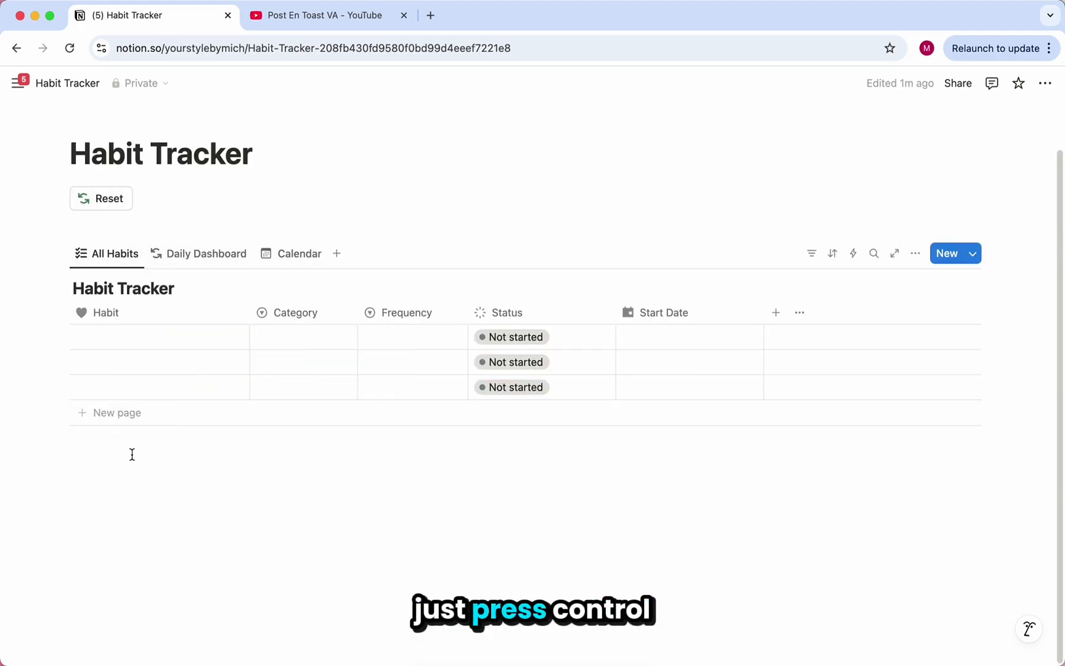
{"action": "key", "text": "ctrl+z"}
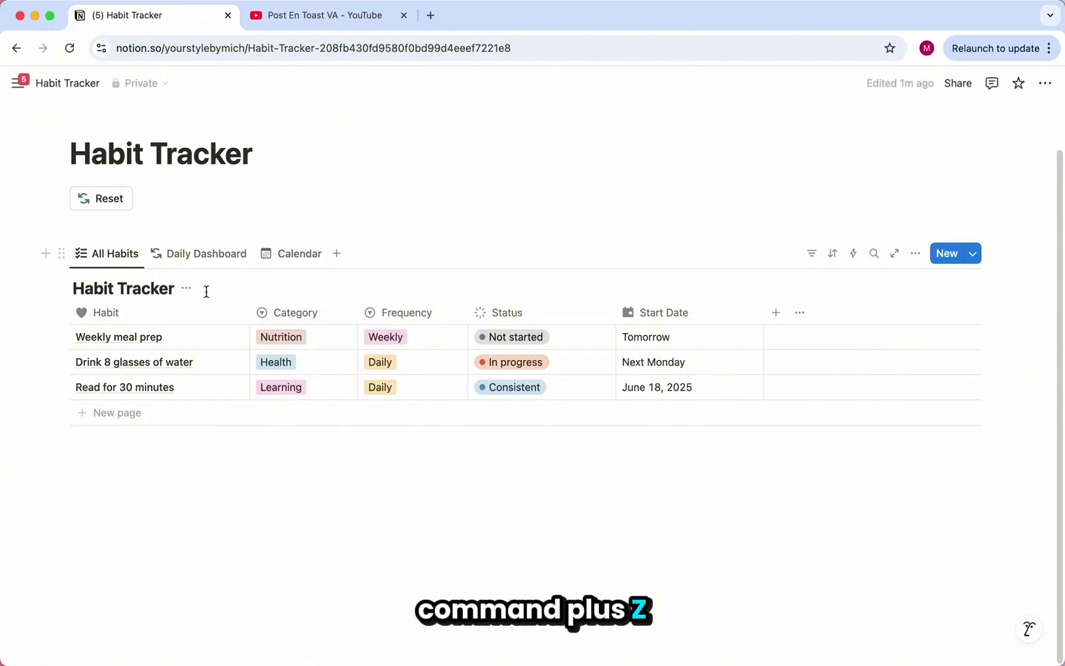
Step: Add an icon to the Habit Tracker page and change it to the red heart emoji
{"action": "scroll", "coordinate": [162, 263], "scroll_direction": "up", "scroll_amount": 2}
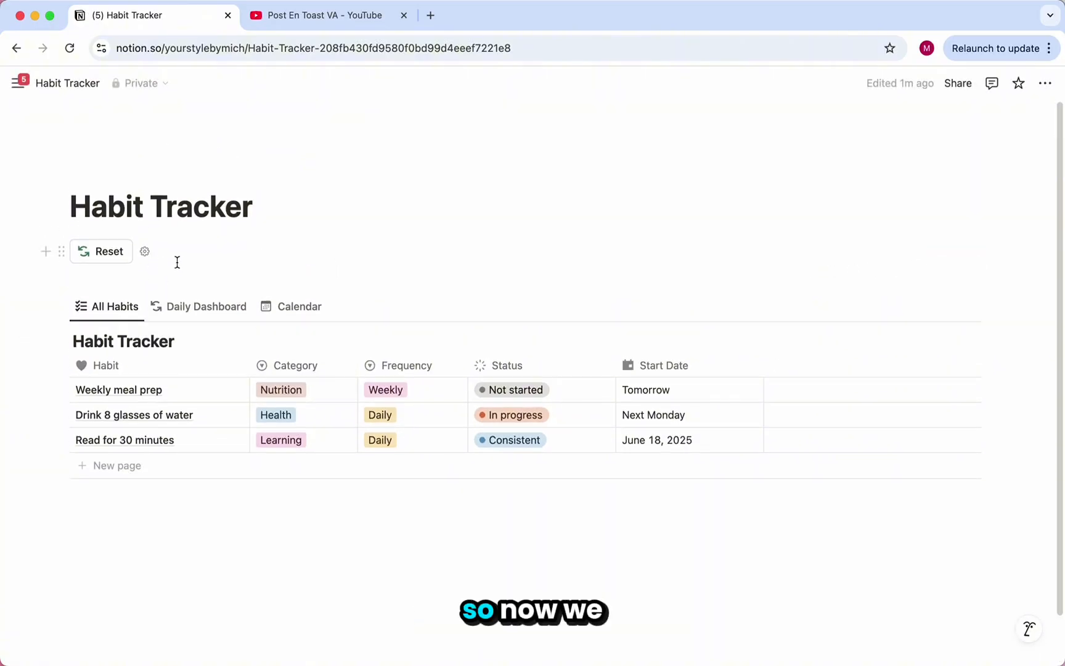
{"action": "left_click", "coordinate": [109, 173]}
{"action": "left_click", "coordinate": [113, 191]}
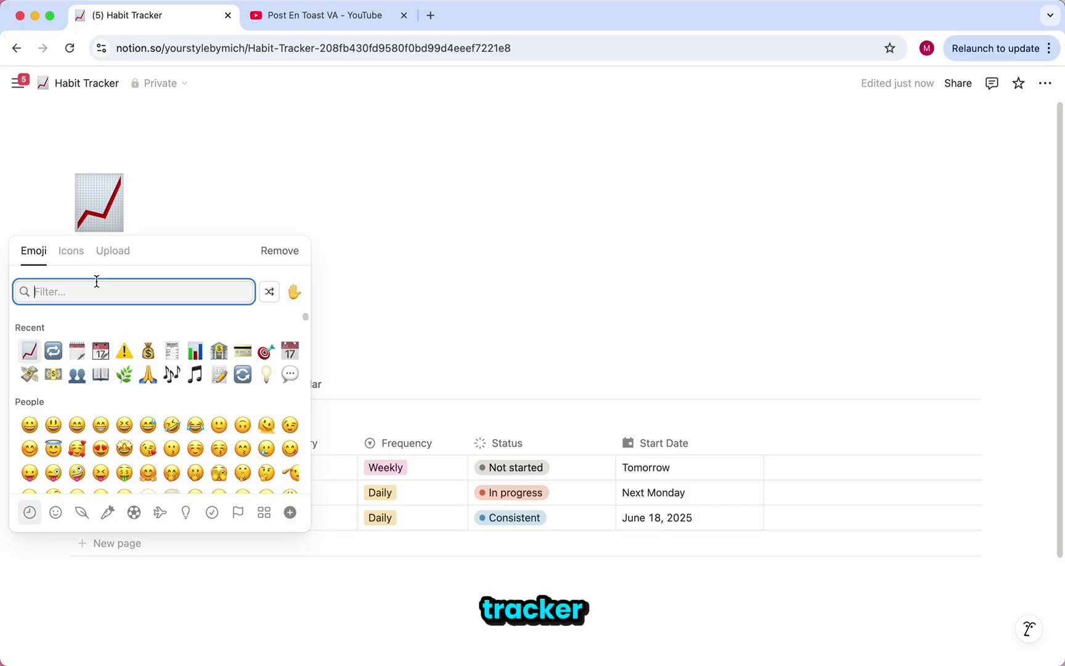
{"action": "type", "text": "heart"}
{"action": "left_click", "coordinate": [123, 330]}
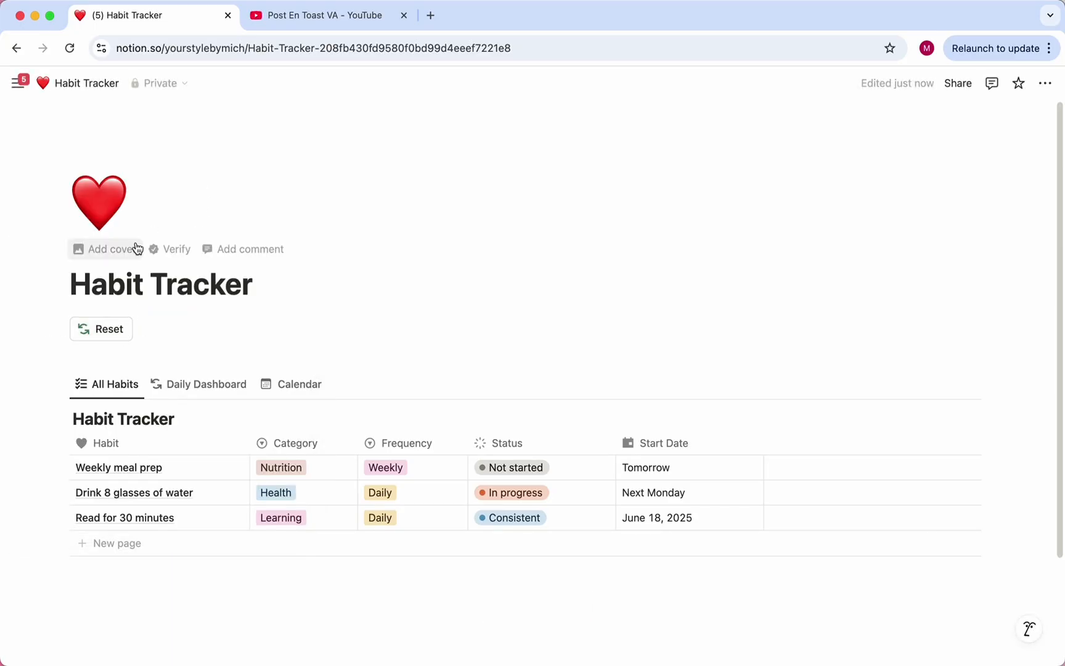
Step: Add a cover to the page and change it to the green-to-red gradient from the gallery
{"action": "left_click", "coordinate": [136, 248]}
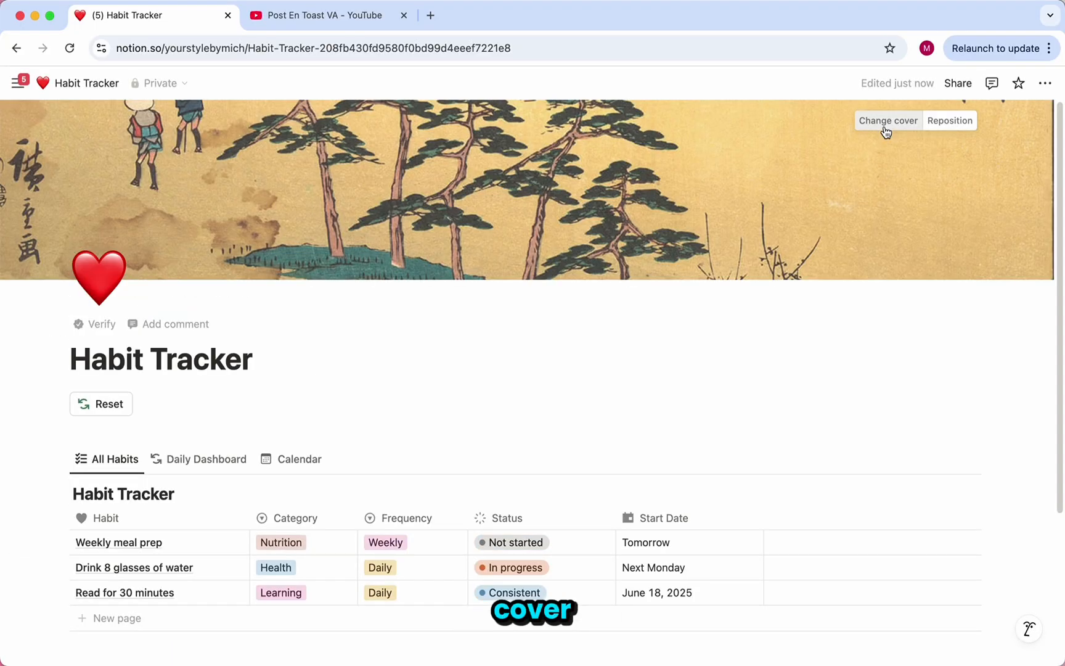
{"action": "left_click", "coordinate": [886, 125]}
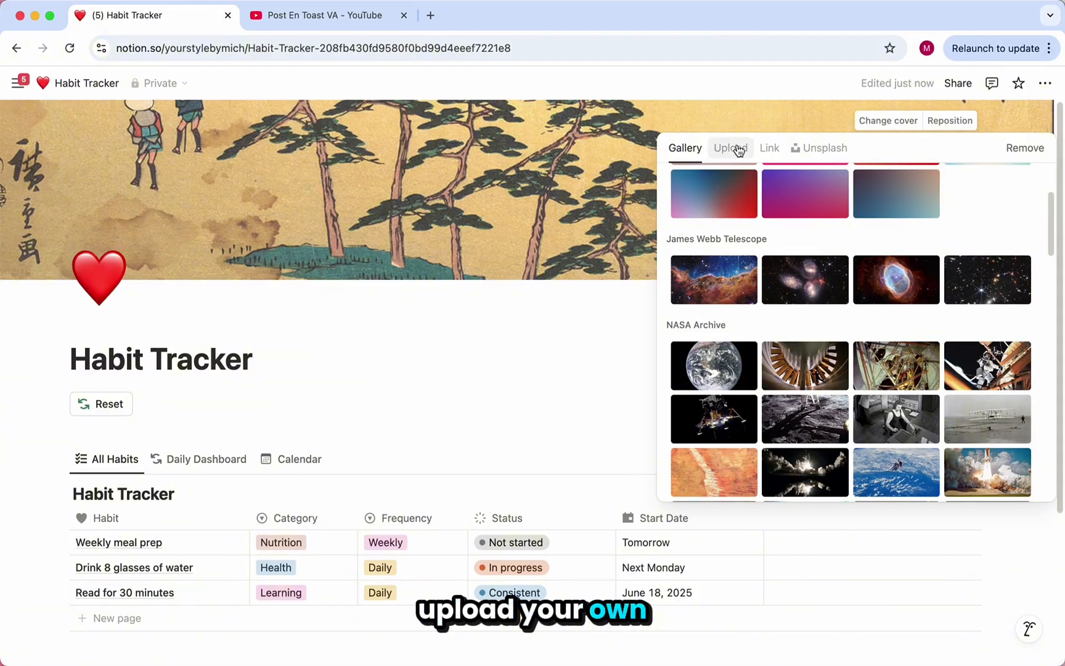
{"action": "left_click", "coordinate": [817, 153]}
{"action": "left_click", "coordinate": [685, 148]}
{"action": "left_click", "coordinate": [884, 262]}
{"action": "left_click", "coordinate": [950, 121]}
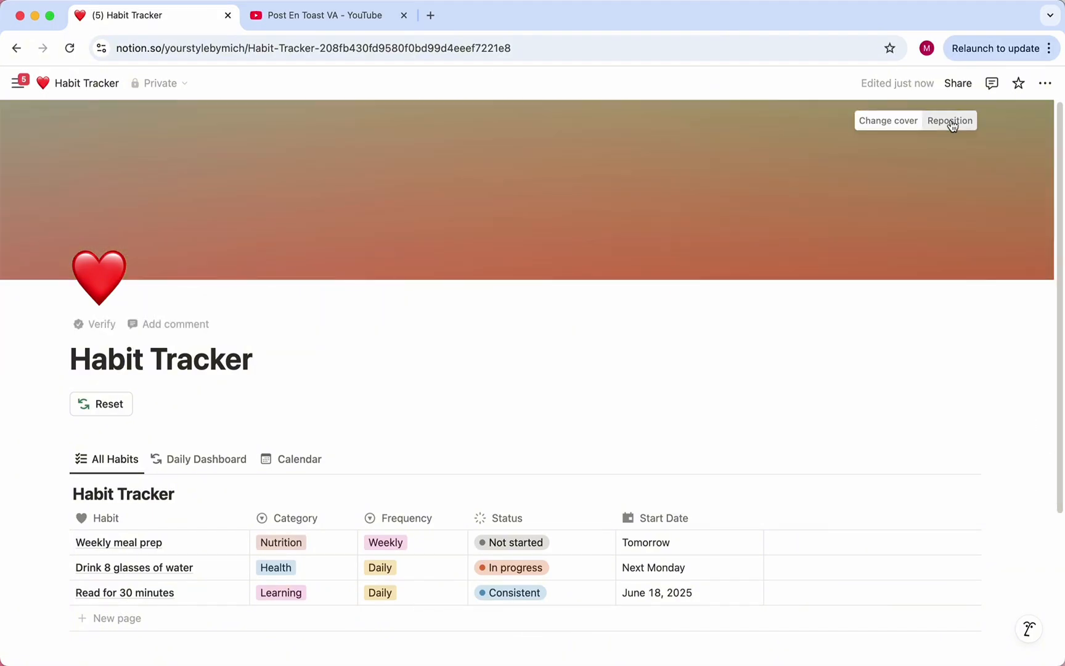
{"action": "left_click", "coordinate": [950, 120]}
{"action": "left_click", "coordinate": [904, 121]}
Step: Publish the Habit Tracker page to the web and copy its site link
{"action": "scroll", "coordinate": [704, 361], "scroll_direction": "down", "scroll_amount": 2}
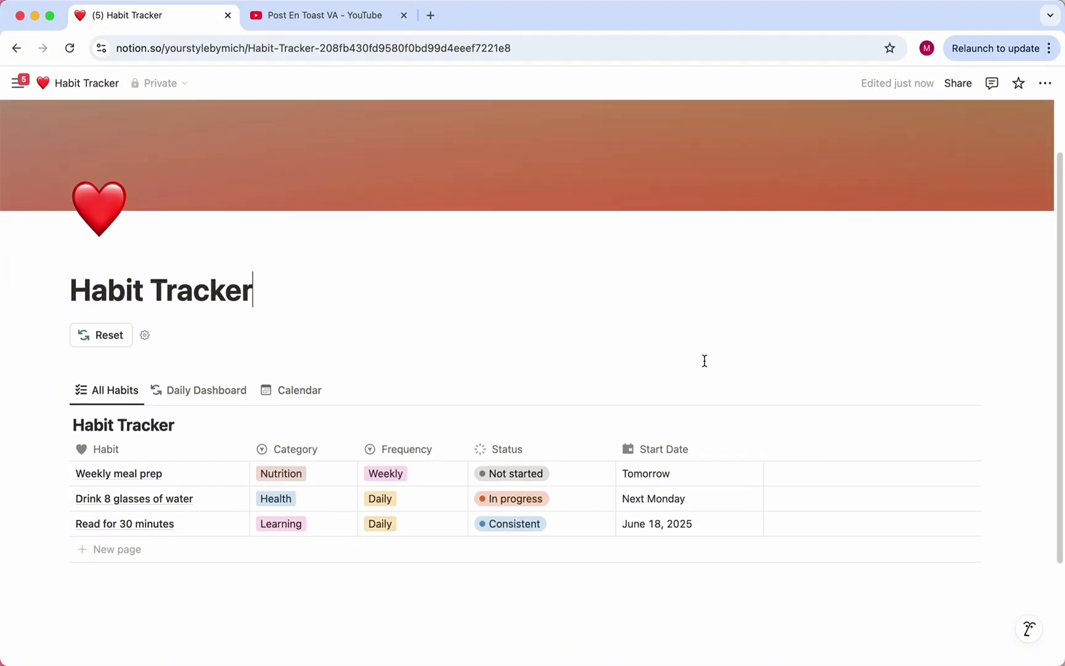
{"action": "scroll", "coordinate": [378, 309], "scroll_direction": "down", "scroll_amount": 2}
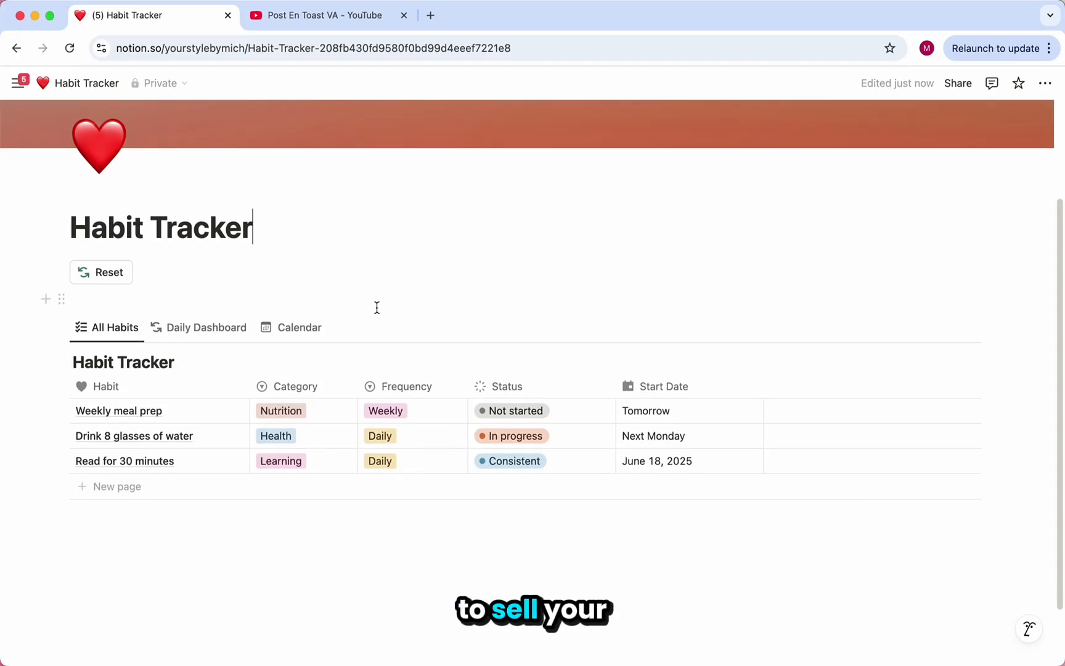
{"action": "scroll", "coordinate": [375, 307], "scroll_direction": "up", "scroll_amount": 4}
{"action": "scroll", "coordinate": [413, 281], "scroll_direction": "down", "scroll_amount": 1}
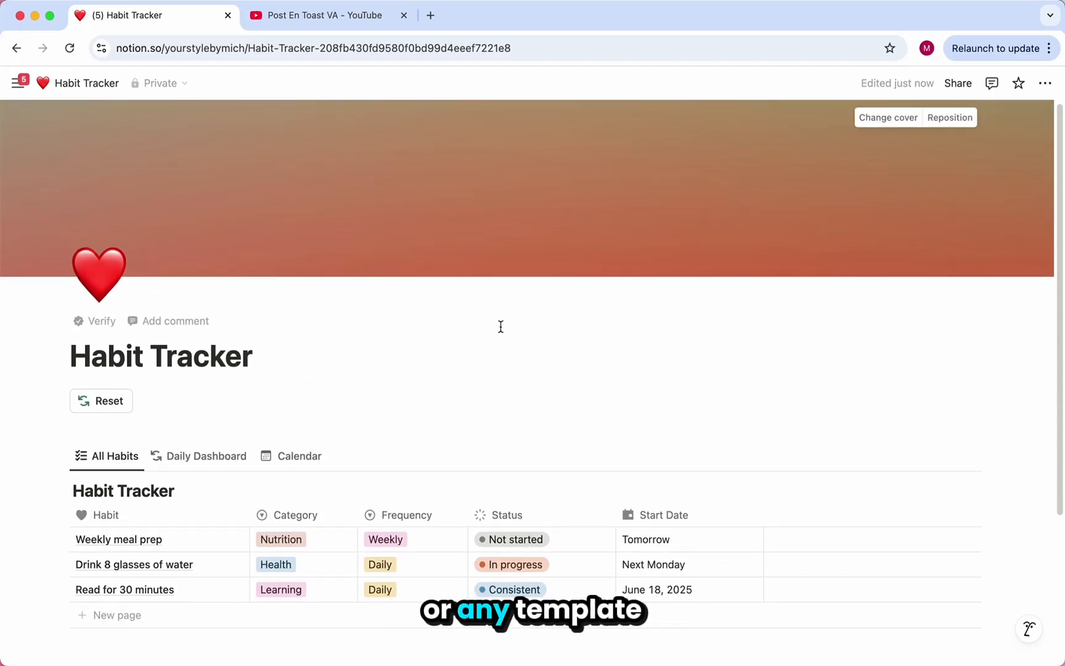
{"action": "left_click", "coordinate": [953, 92]}
{"action": "left_click", "coordinate": [808, 115]}
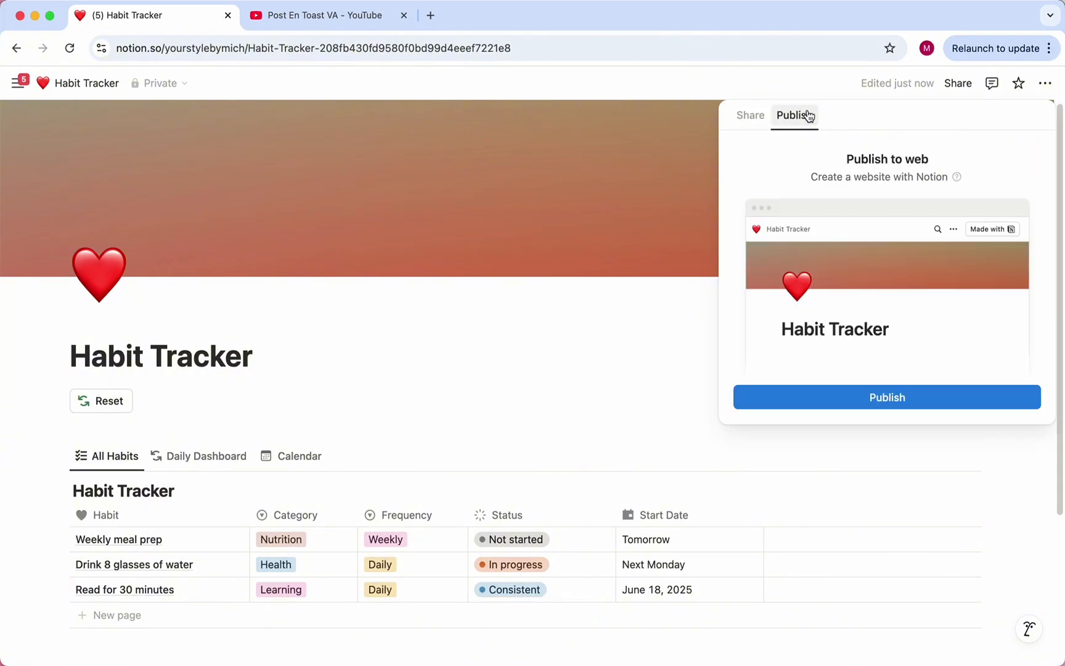
{"action": "left_click", "coordinate": [849, 395]}
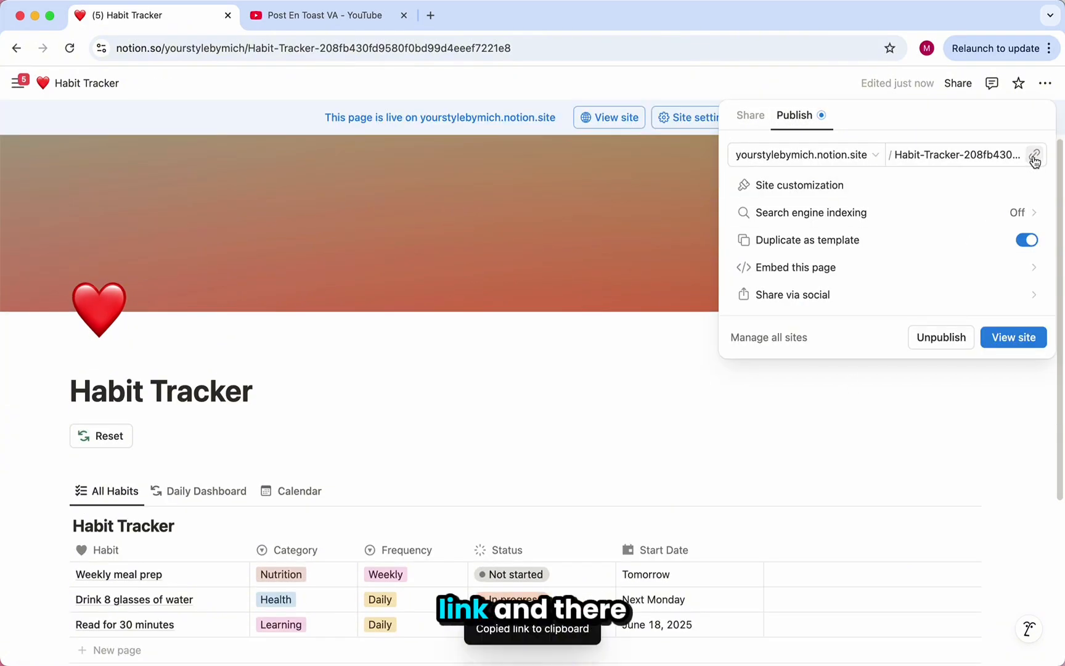
{"action": "left_click", "coordinate": [523, 386]}
Step: Review the Daily Dashboard and Calendar views of the habits database and return to All Habits
{"action": "scroll", "coordinate": [524, 386], "scroll_direction": "down", "scroll_amount": 2}
{"action": "left_click", "coordinate": [221, 428]}
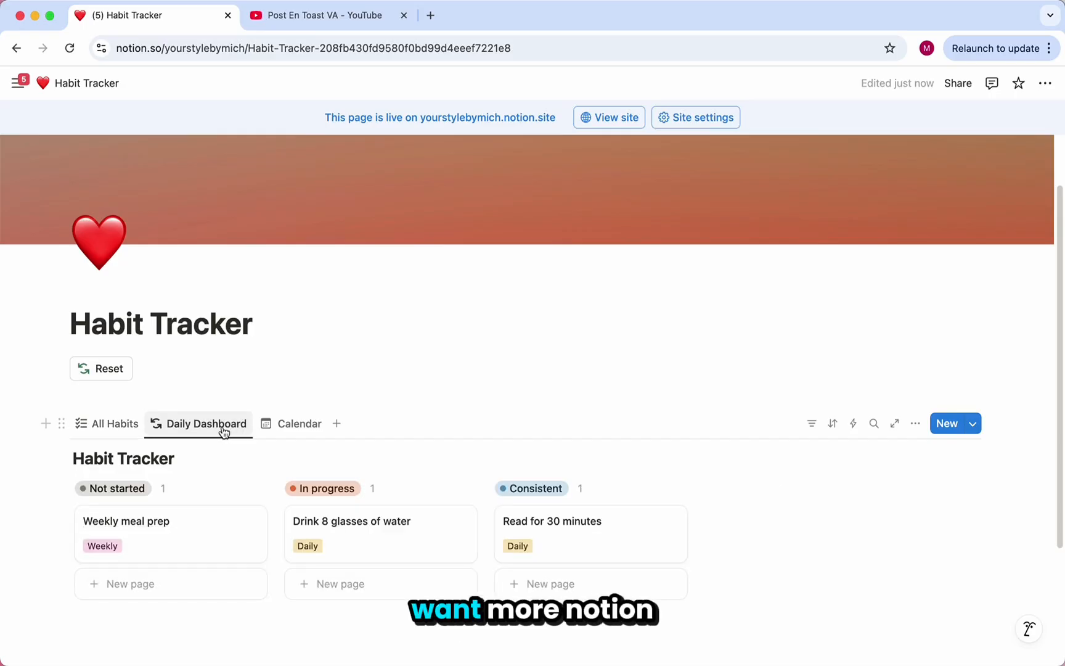
{"action": "left_click", "coordinate": [287, 429]}
{"action": "left_click", "coordinate": [117, 424]}
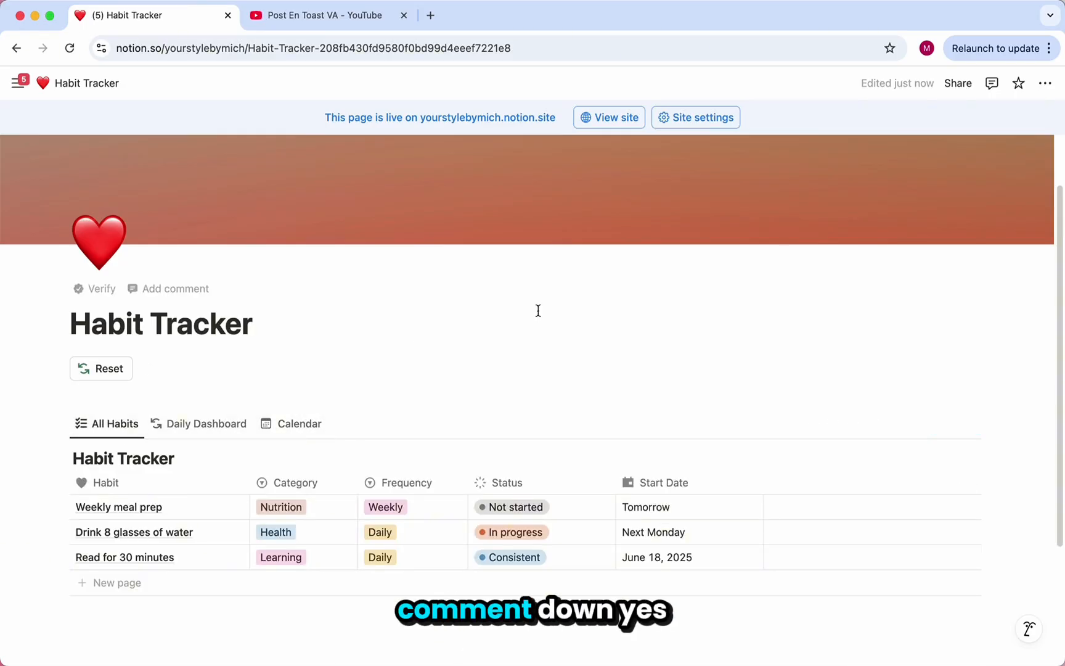